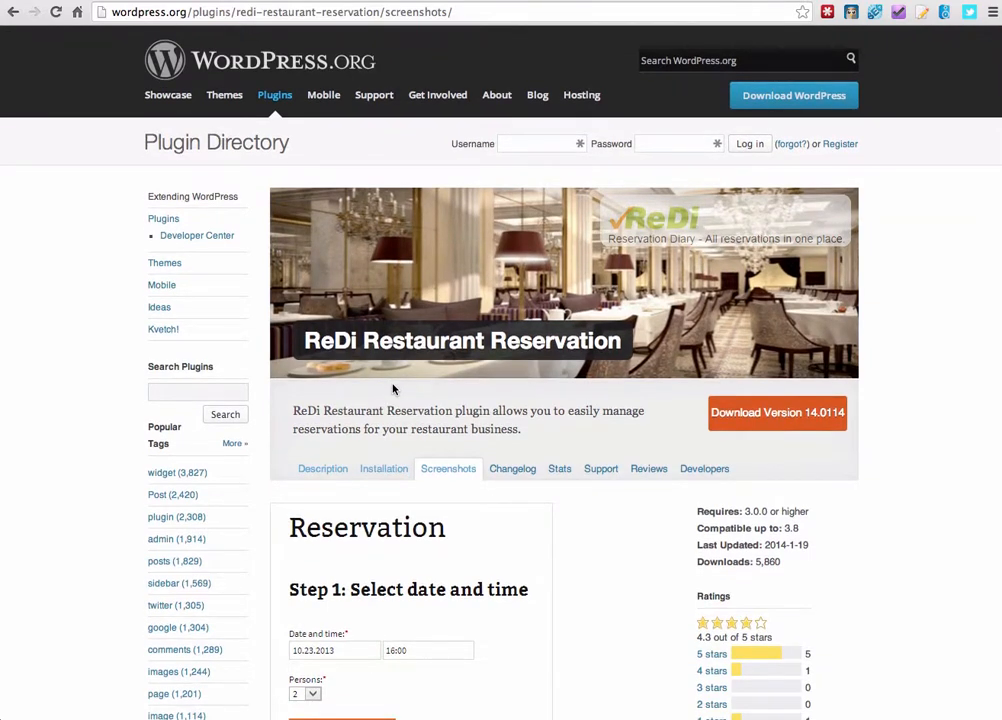
From the admin dashboard, search the plugin directory for ReDi Restaurant Reservation.
scroll(394, 388, down, 5)
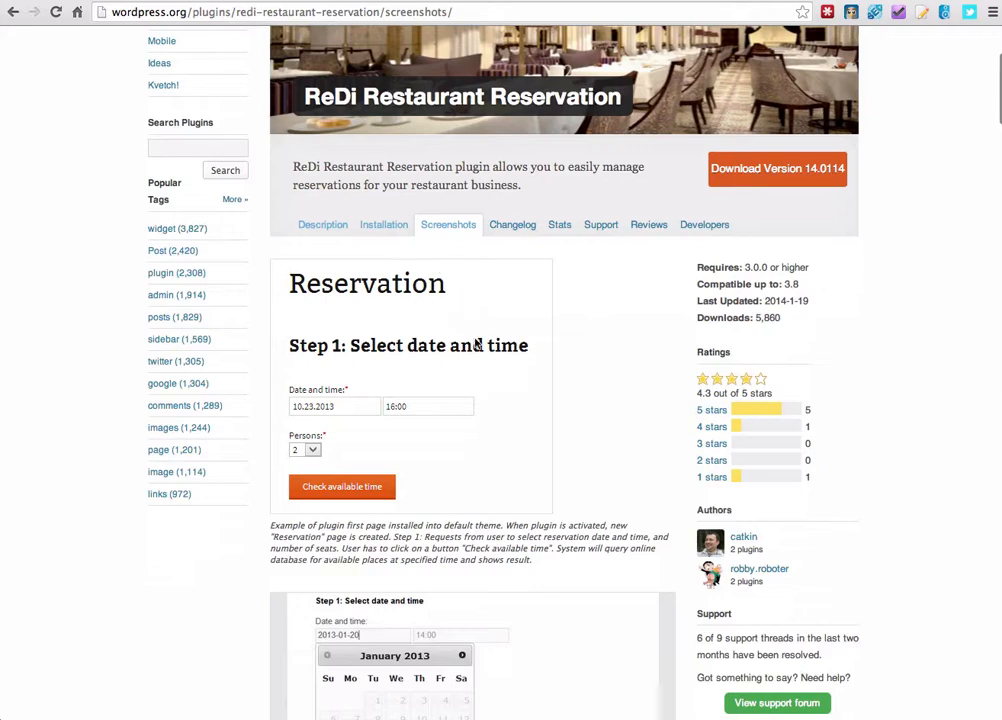
scroll(477, 345, up, 5)
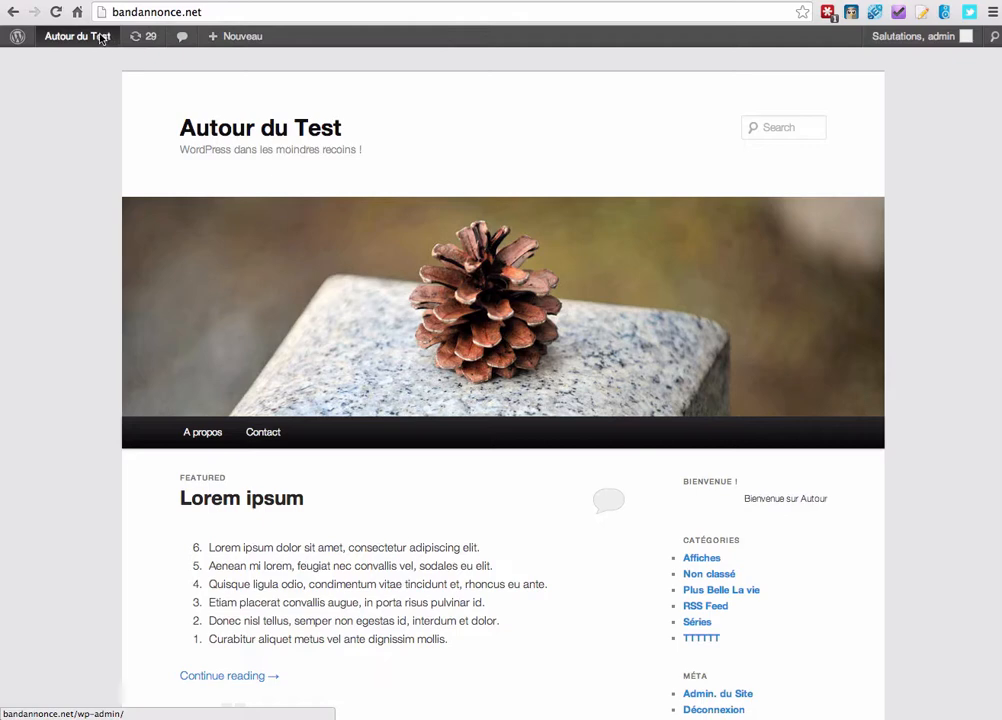
mouse_move(98, 33)
click(100, 58)
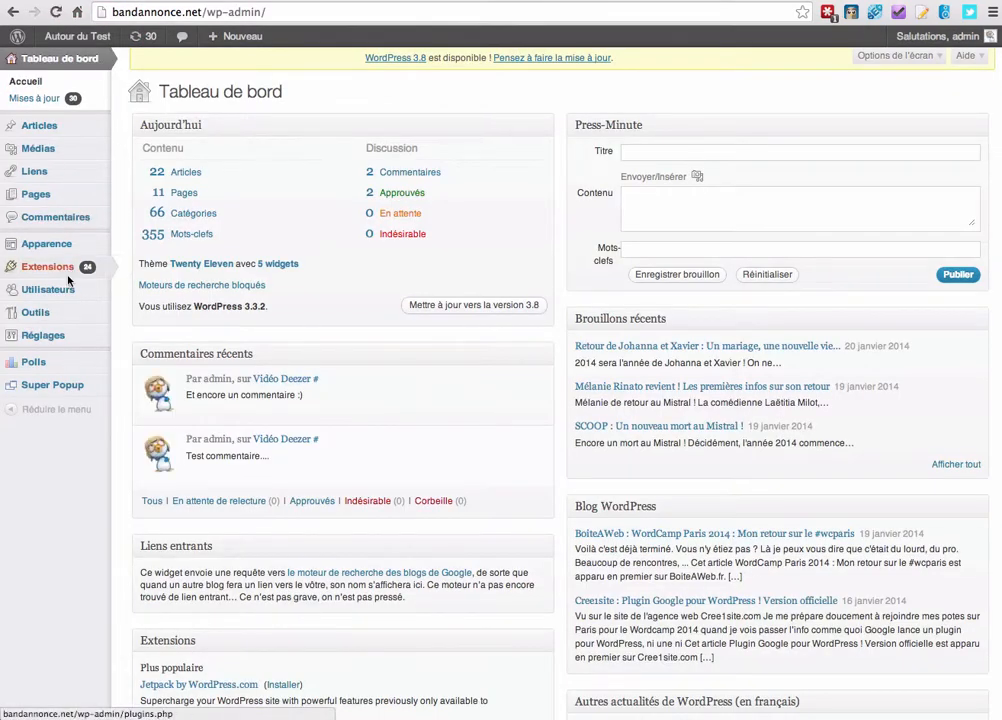
mouse_move(70, 276)
click(150, 287)
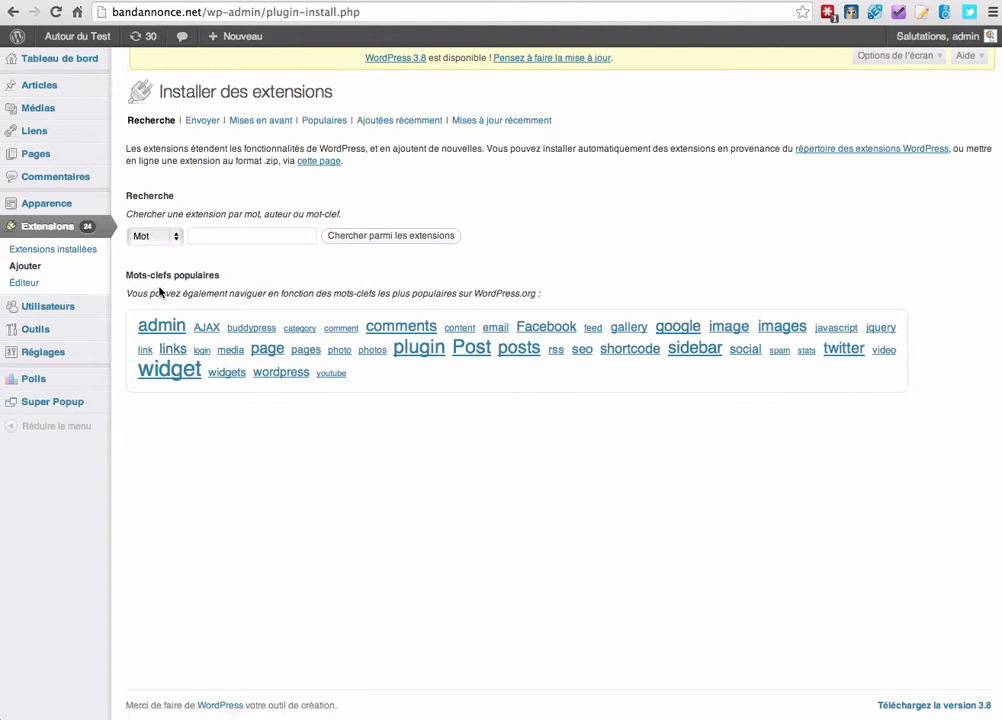
click(235, 235)
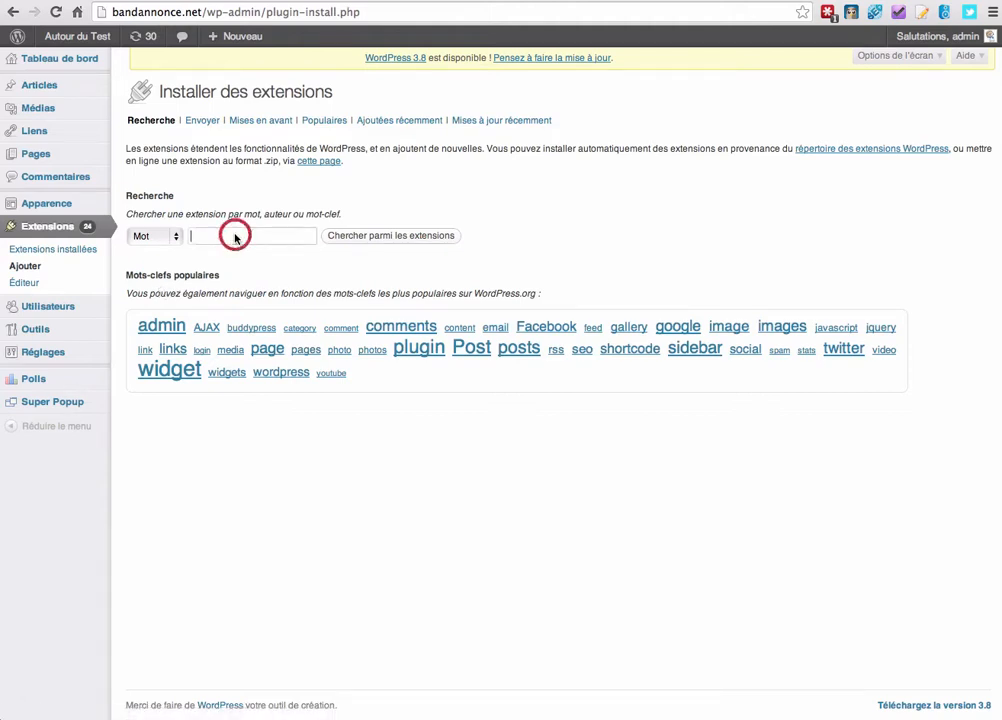
text(ReDi Restaurant Reservation)
click(414, 235)
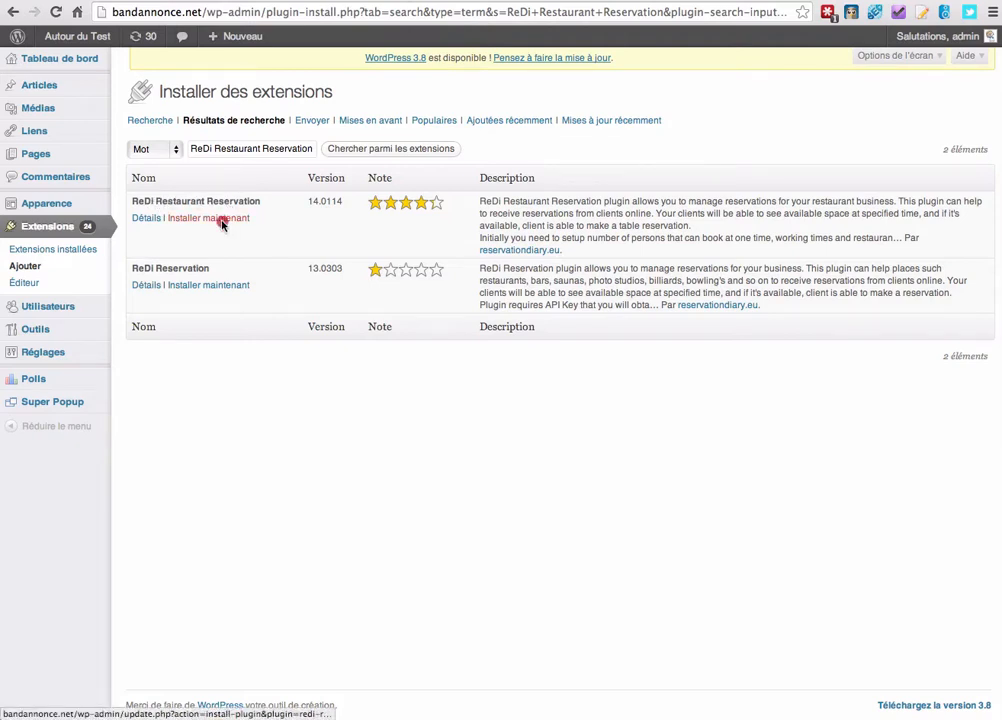
Install the ReDi Restaurant Reservation plugin, confirm, and activate it.
click(220, 218)
click(852, 224)
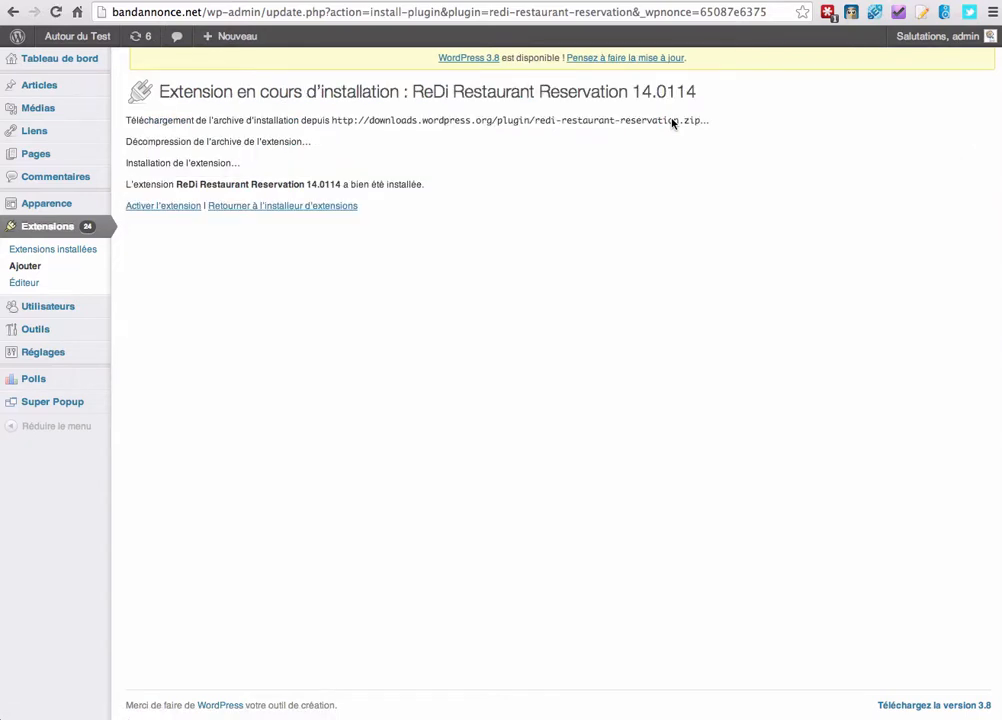
click(180, 207)
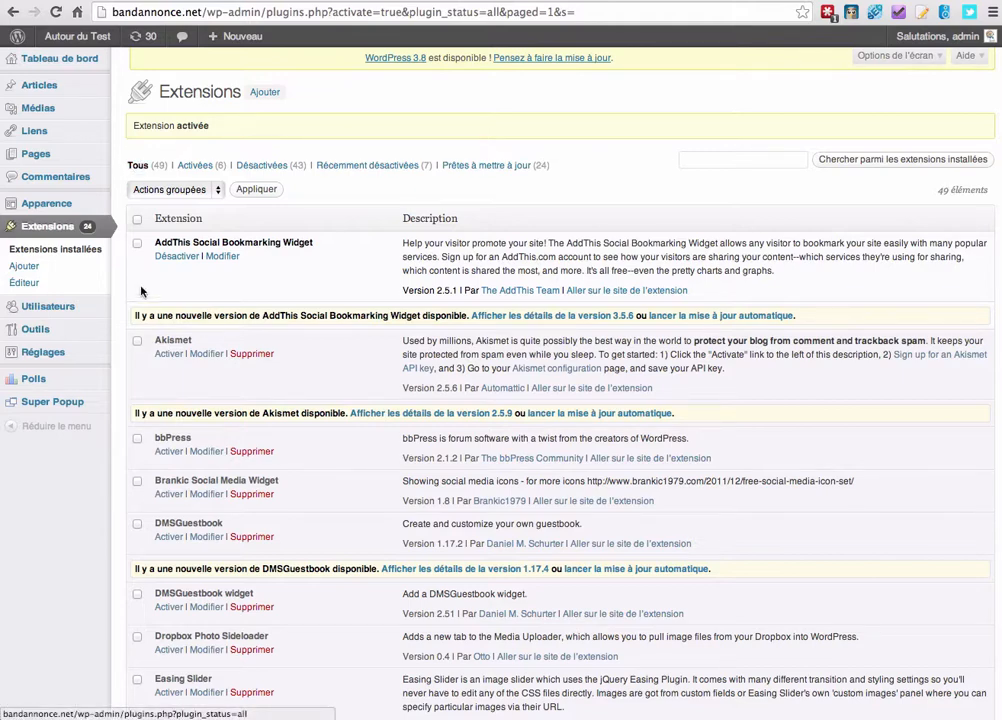
Open Réglages > Redi Restaurant Reservation and review its settings (10 max persons, 180-minute reservations).
mouse_move(85, 355)
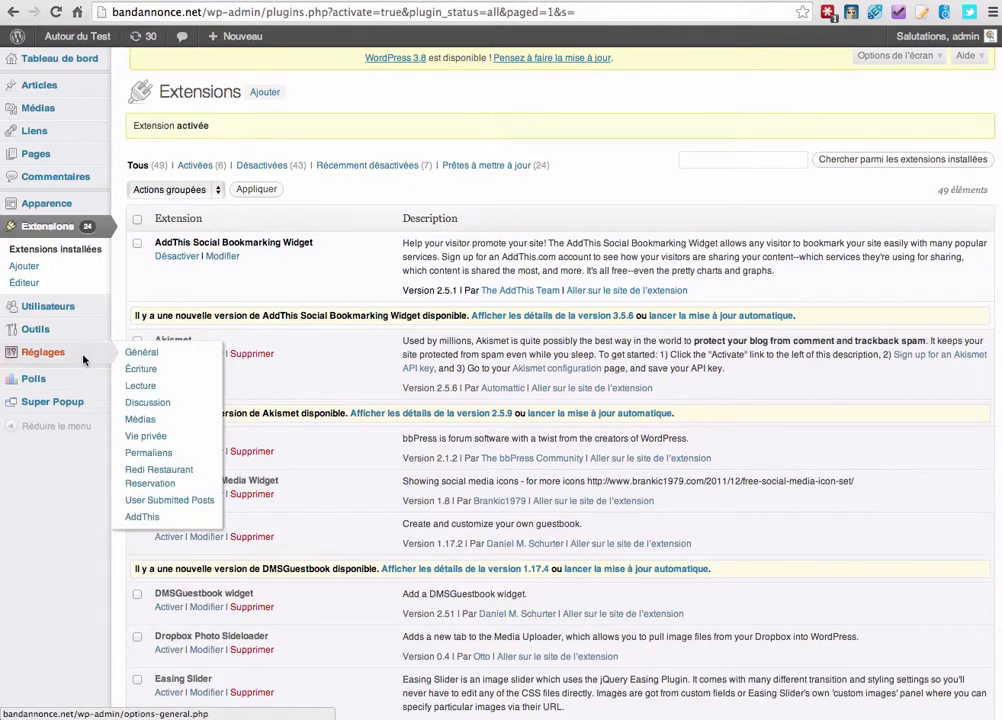
click(200, 475)
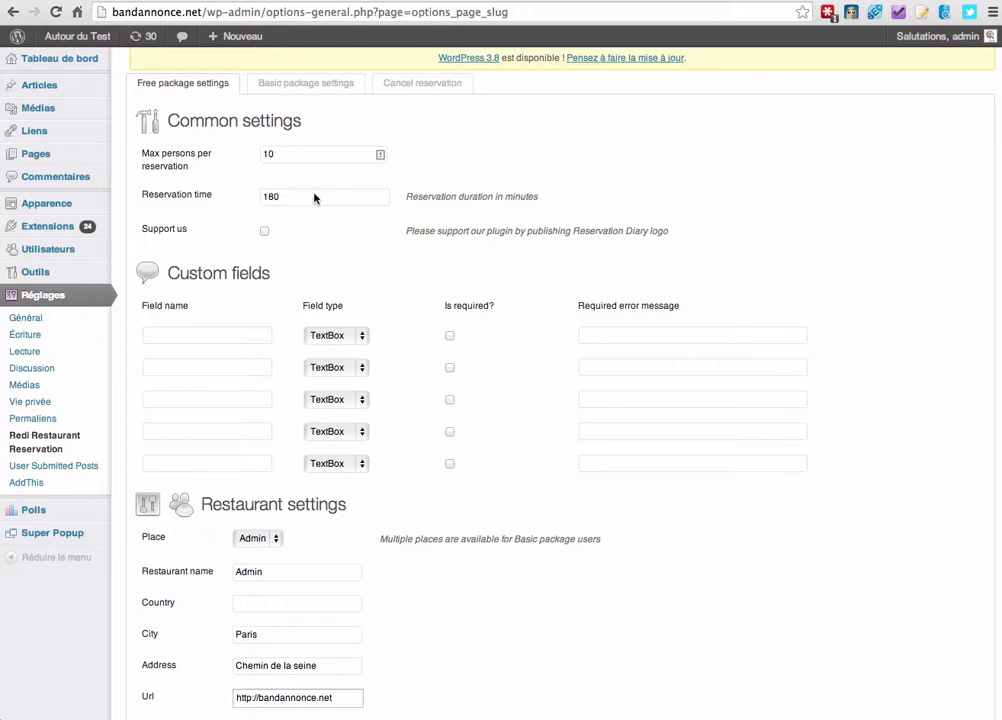
scroll(255, 202, down, 1)
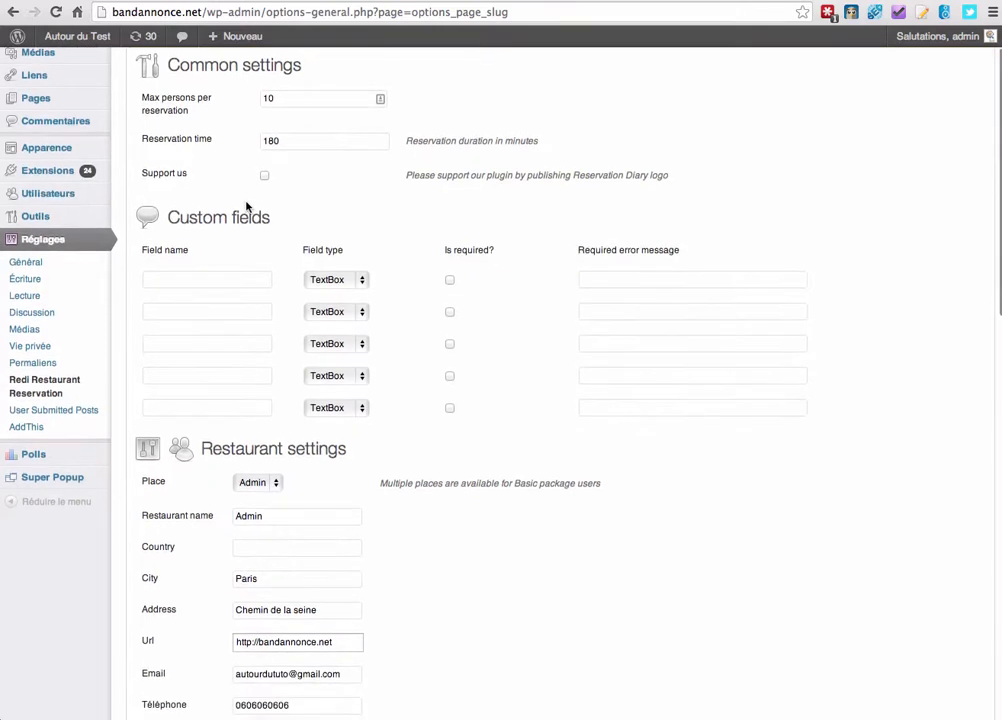
scroll(247, 205, down, 1)
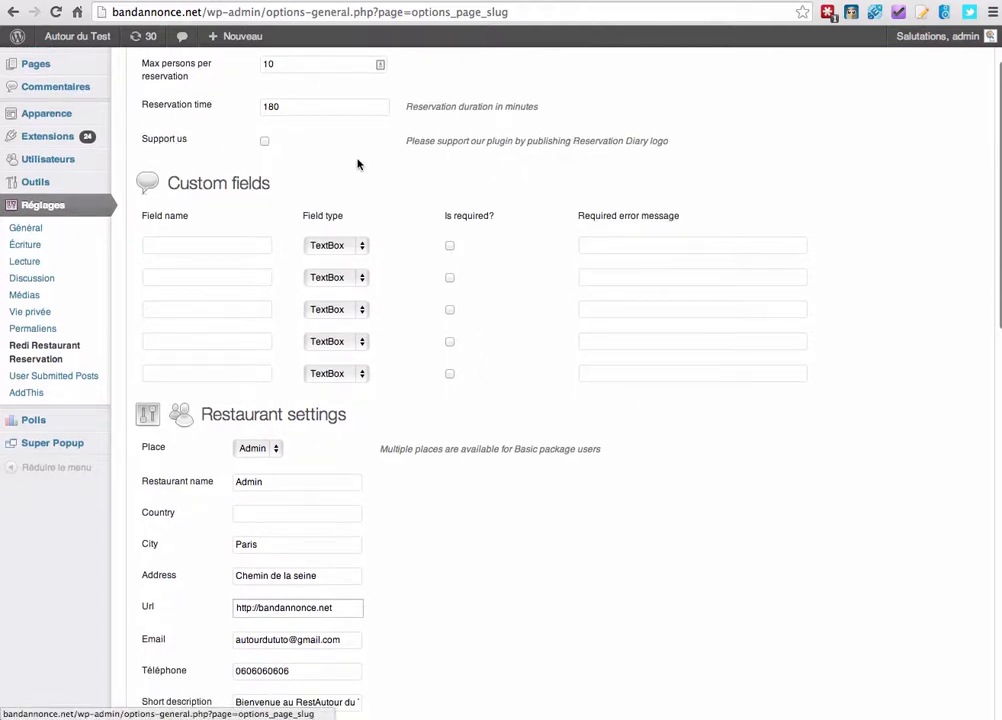
scroll(358, 163, up, 1)
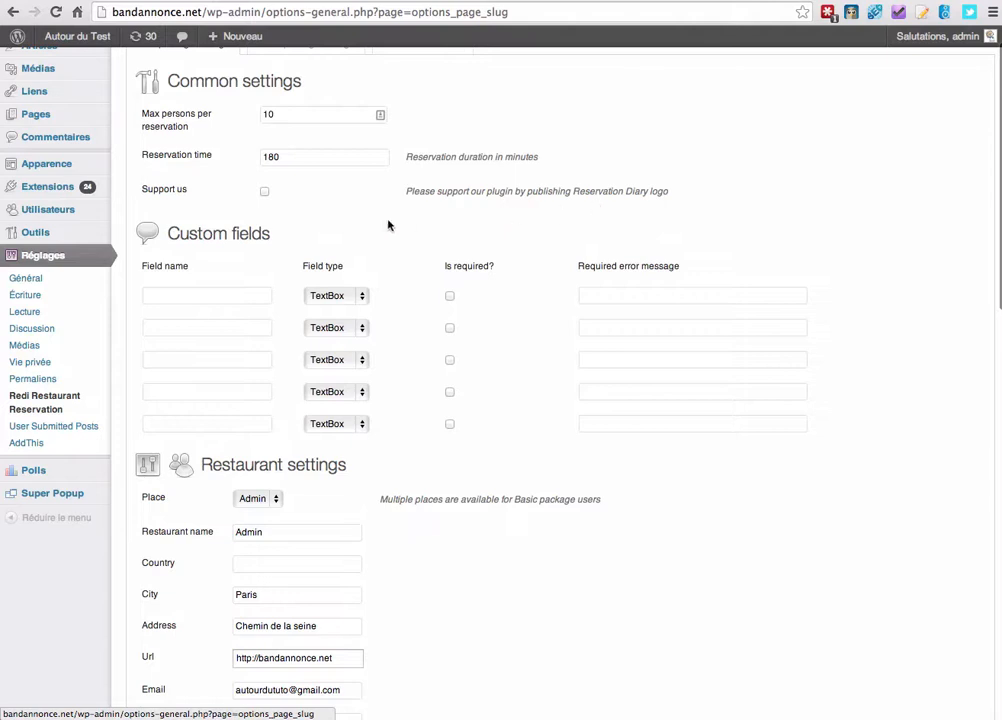
scroll(389, 225, down, 2)
scroll(220, 134, down, 1)
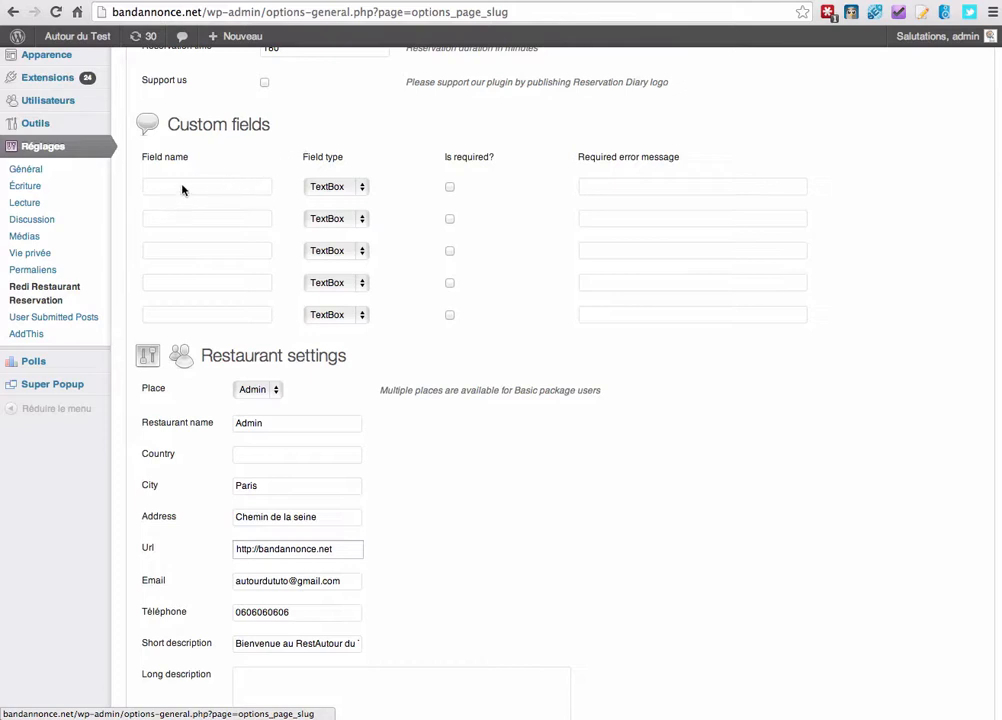
scroll(290, 180, up, 1)
scroll(301, 192, up, 1)
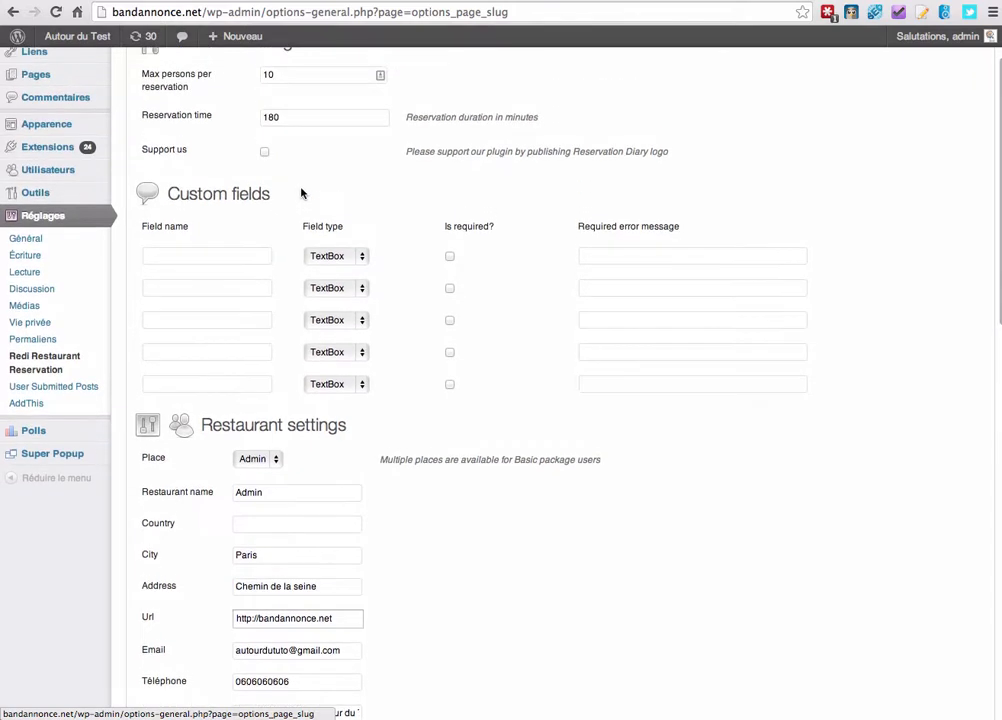
click(197, 259)
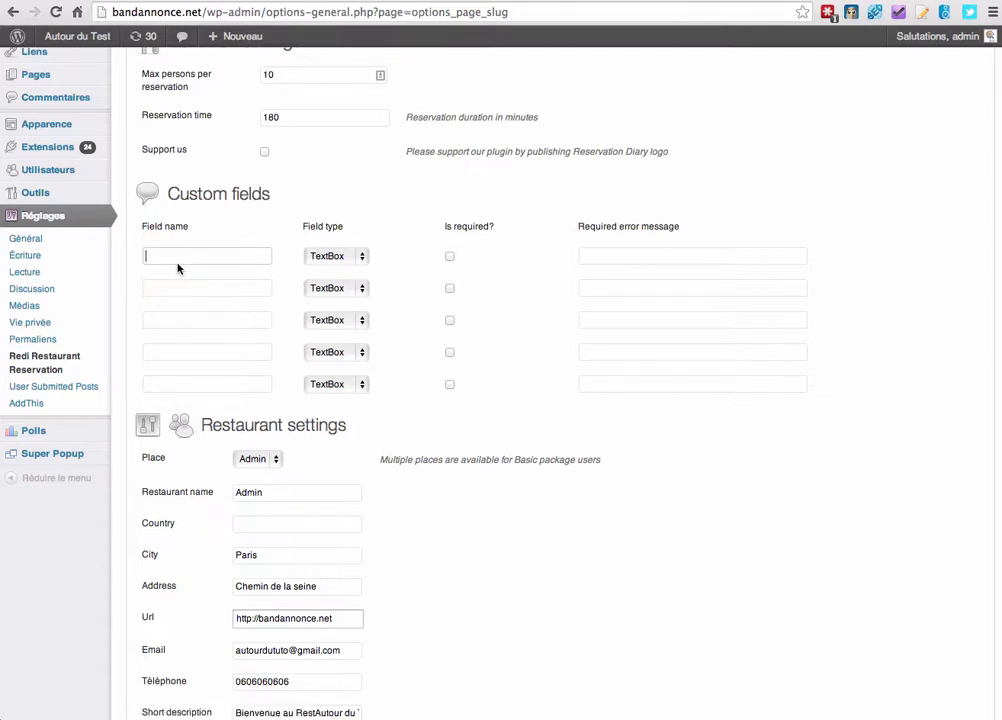
click(332, 260)
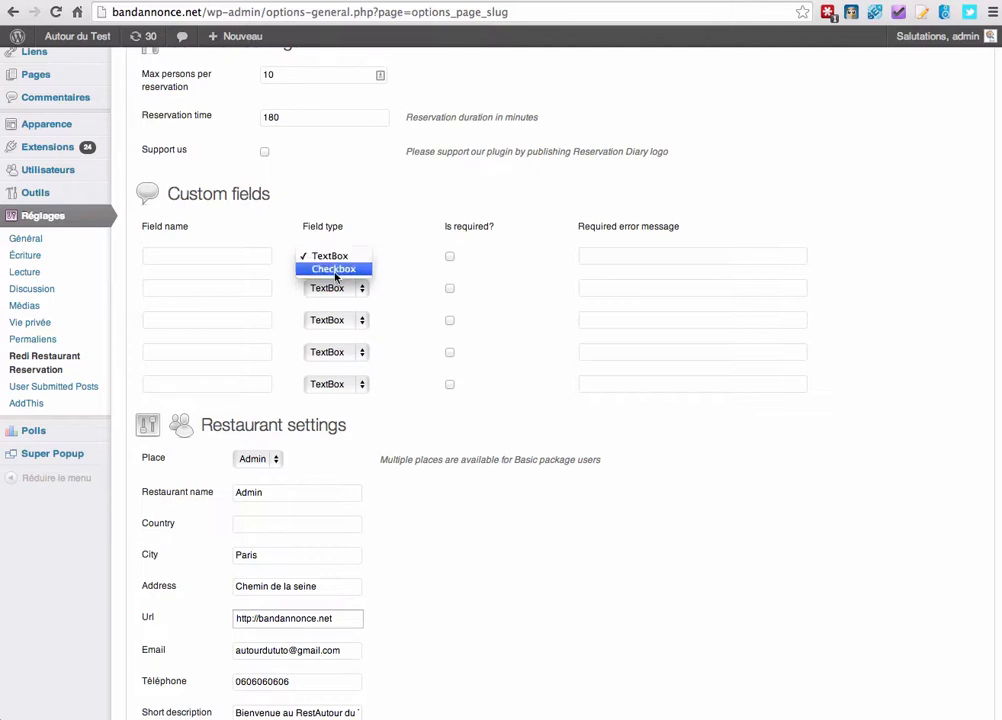
click(389, 239)
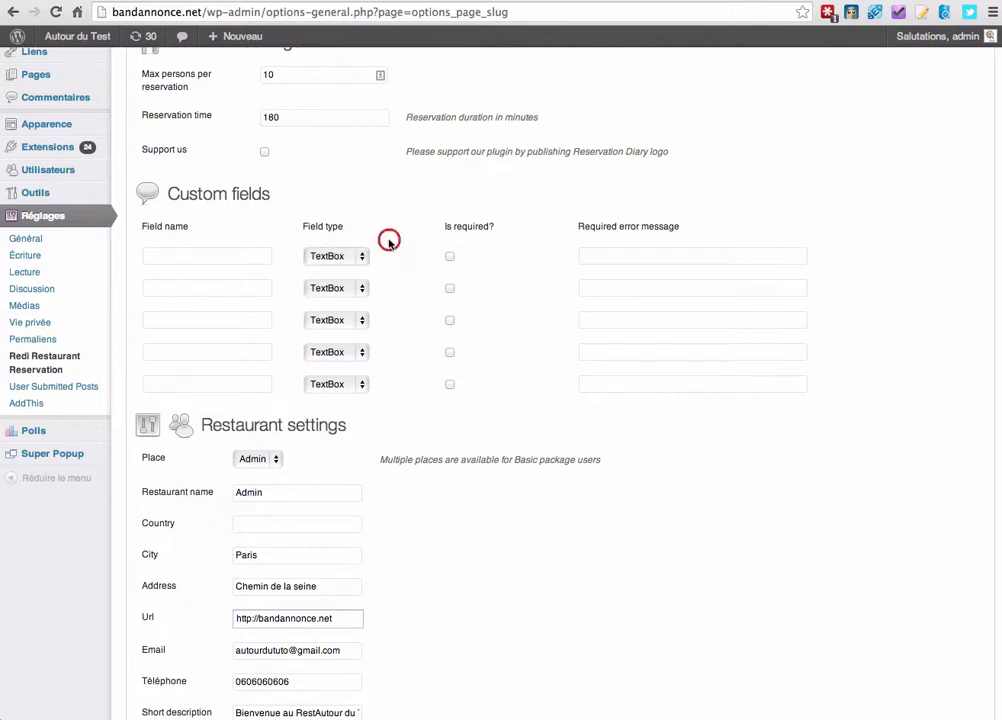
click(450, 258)
click(450, 257)
scroll(436, 230, down, 2)
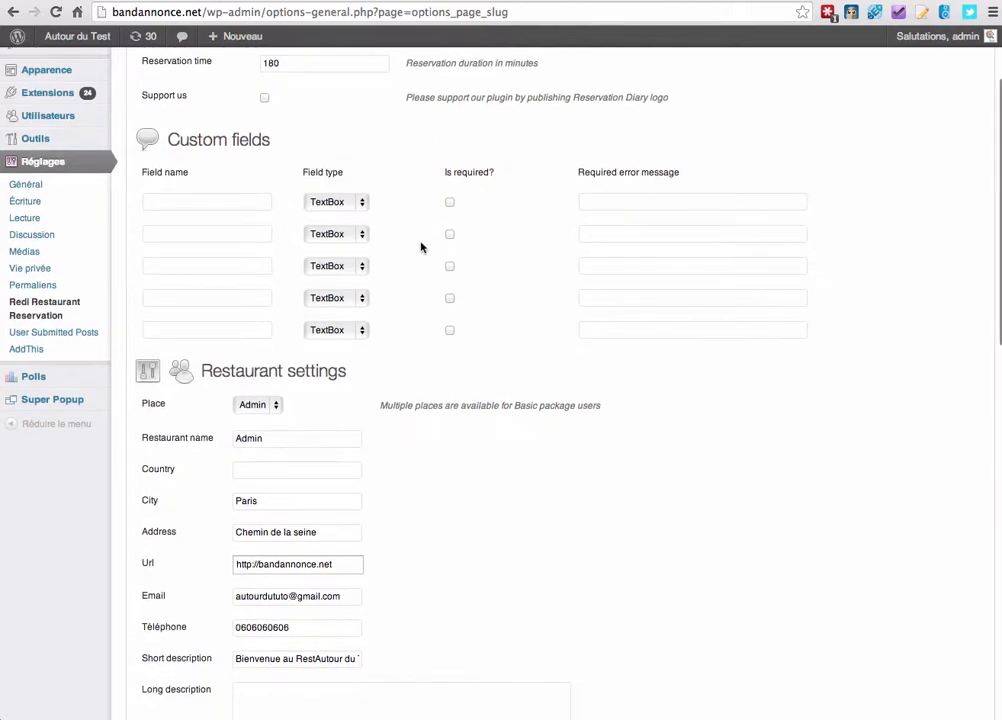
scroll(217, 268, down, 3)
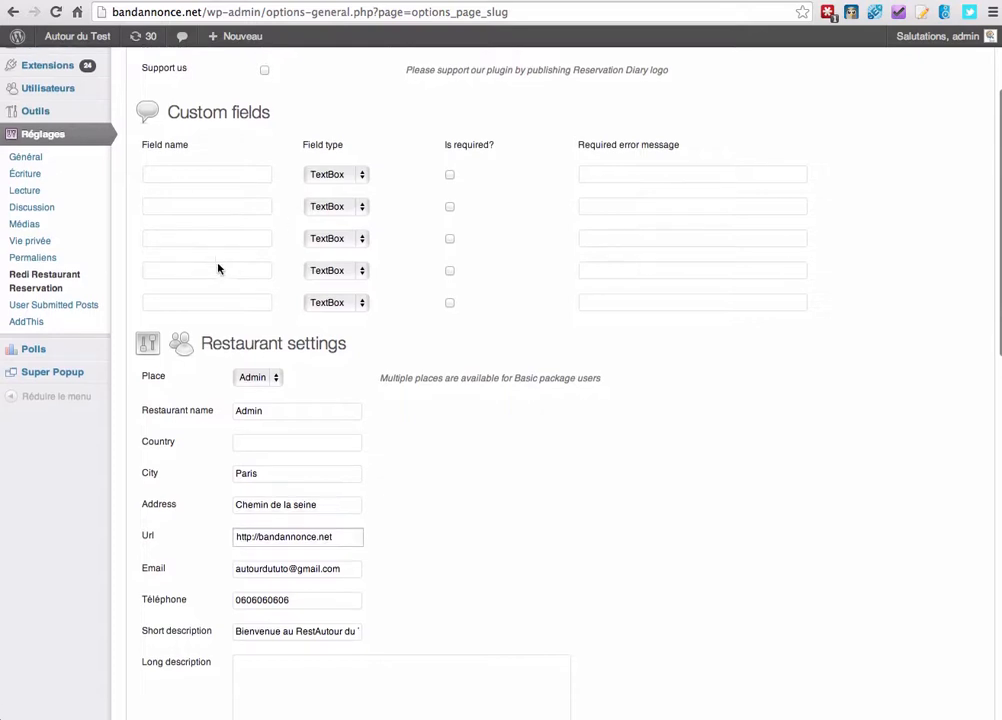
scroll(225, 258, down, 4)
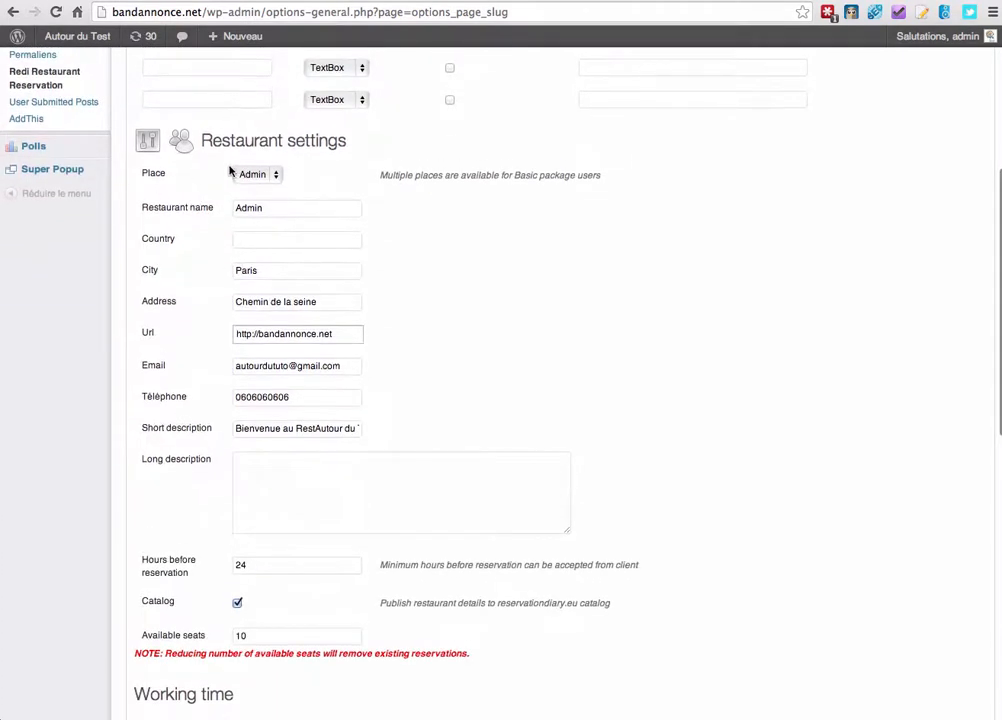
Replace the restaurant name Admin with 'RestAutour du Tuto'.
double_click(265, 208)
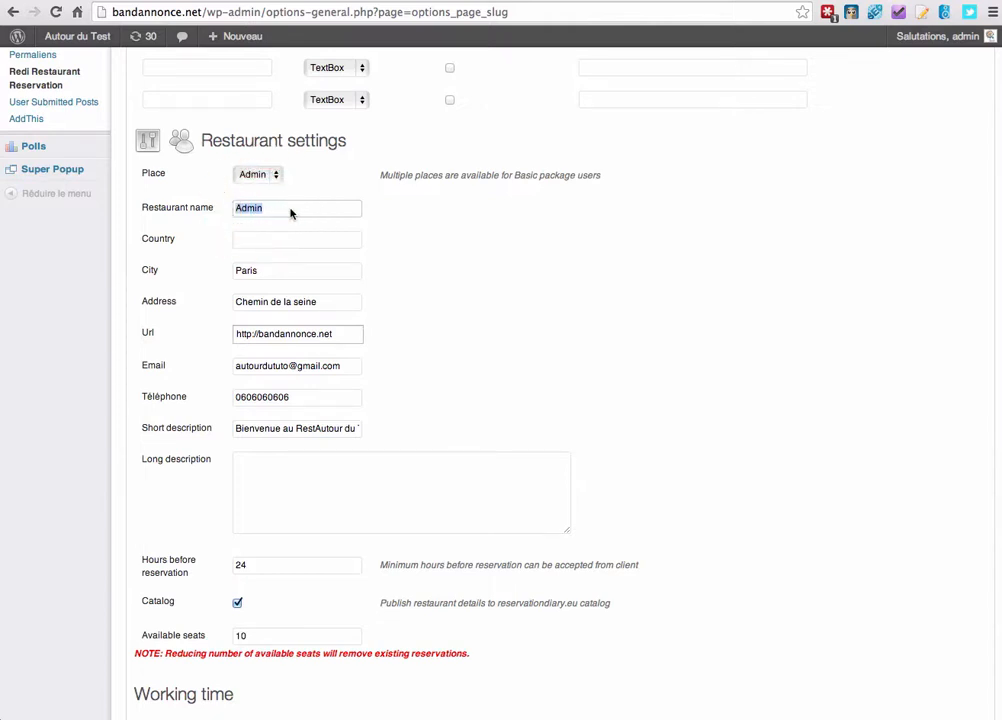
text(Restau)
key(BackSpace)
key(BackSpace)
text(Au)
triple_click(260, 209)
Review the country, city Paris, address, telephone, short and long description fields.
click(263, 238)
click(261, 272)
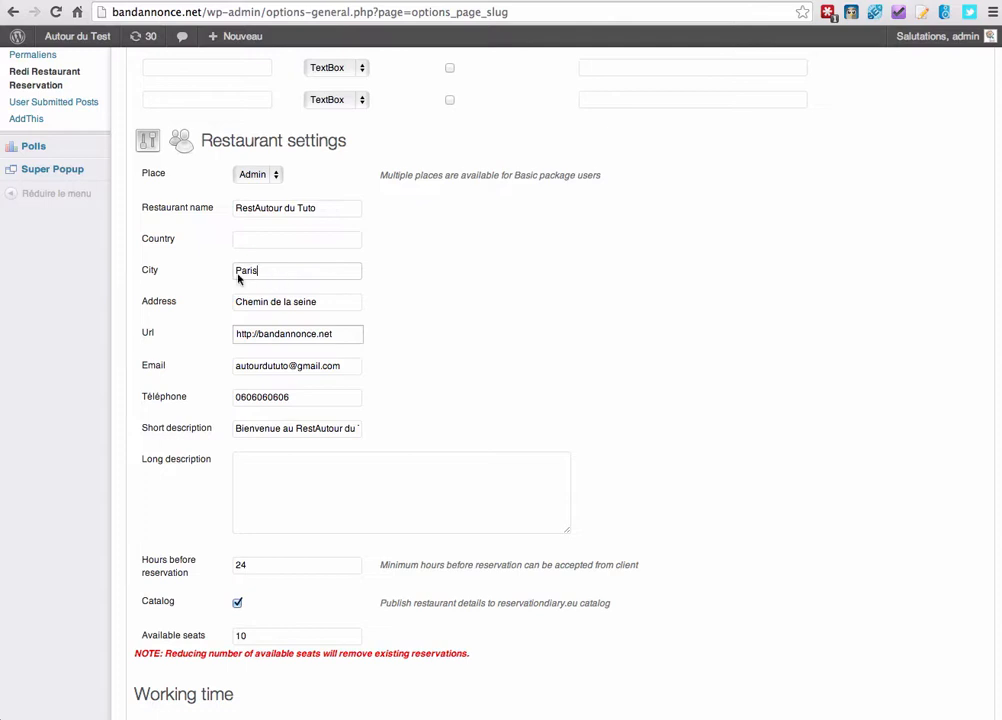
click(279, 302)
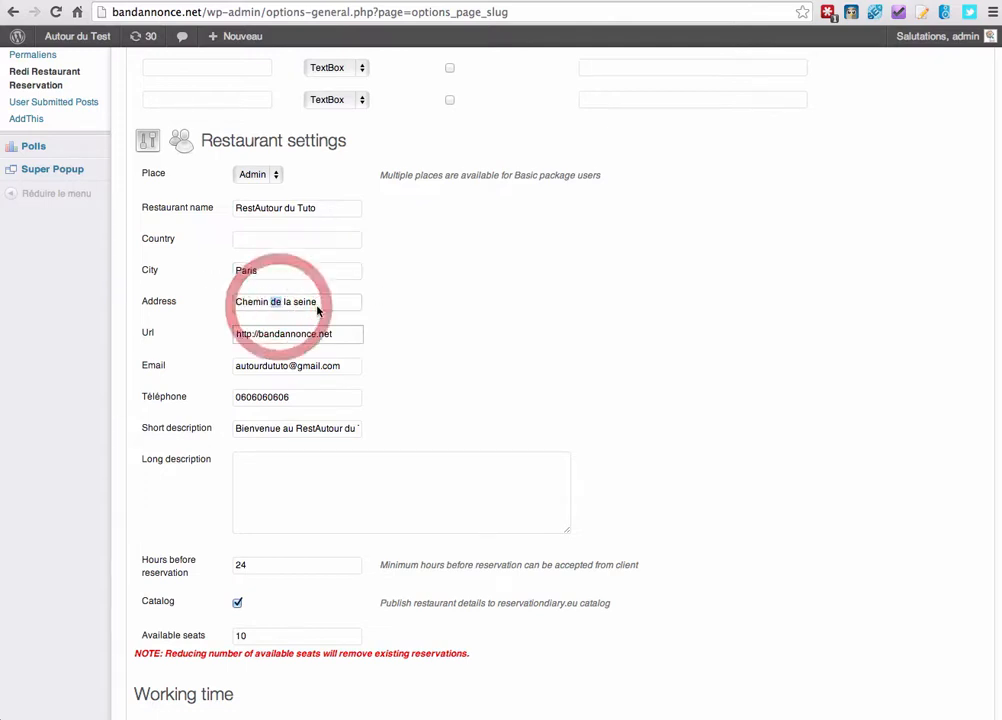
double_click(314, 302)
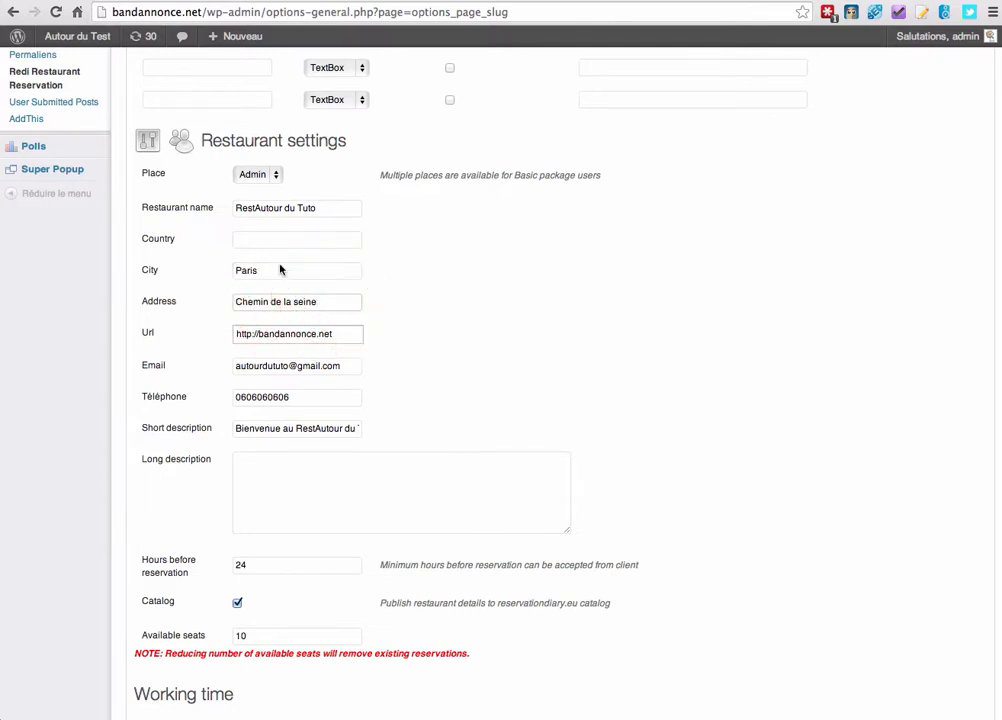
click(310, 428)
triple_click(310, 428)
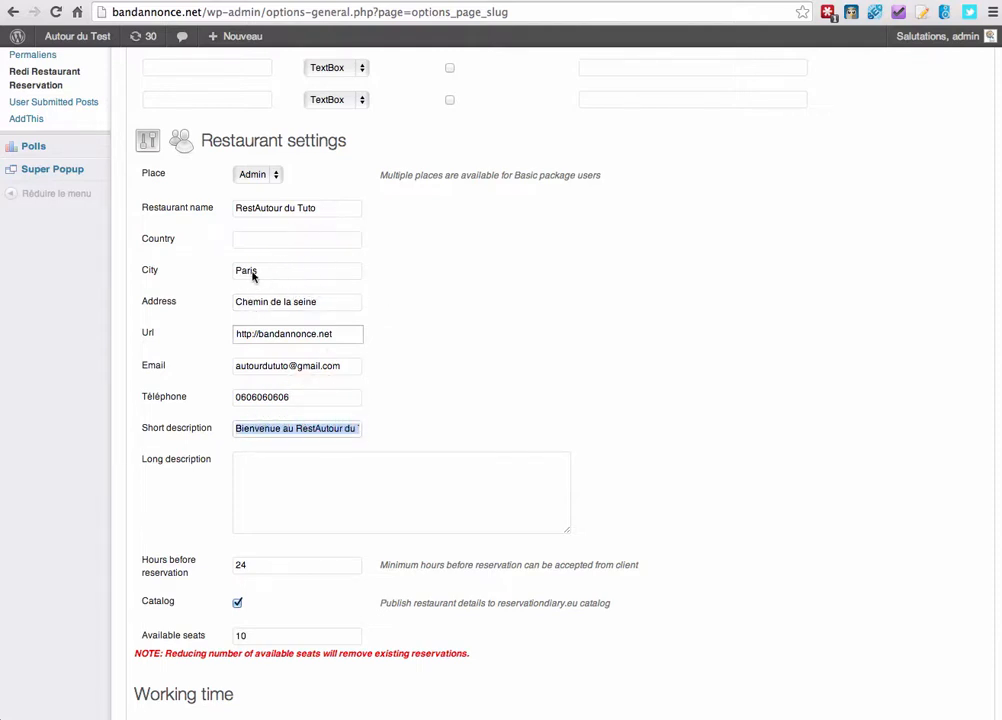
scroll(293, 290, down, 1)
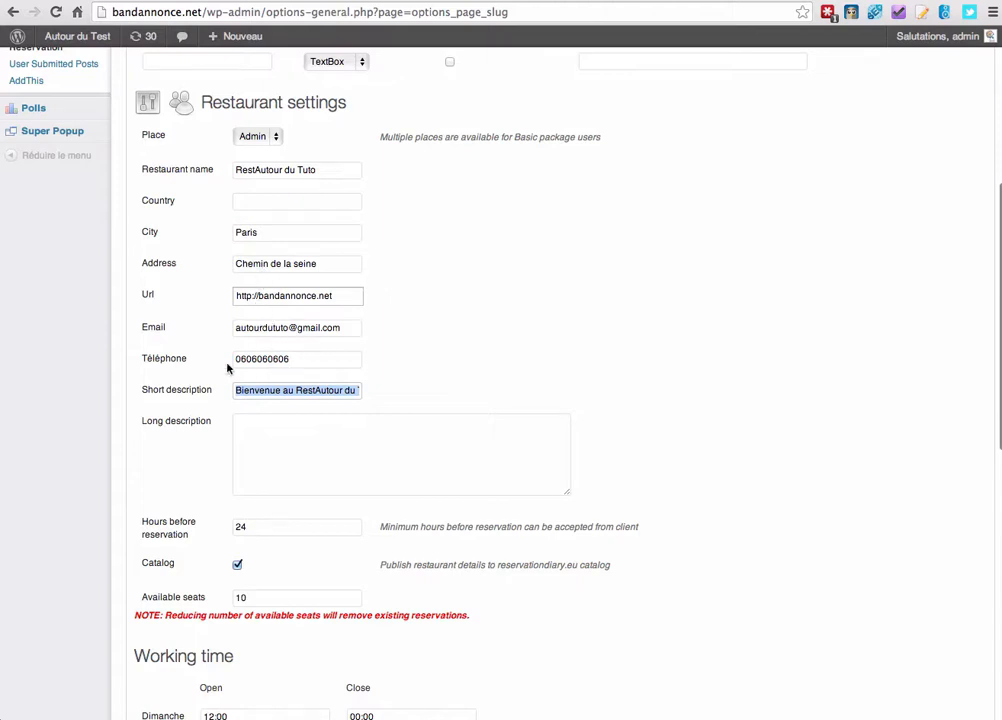
click(331, 357)
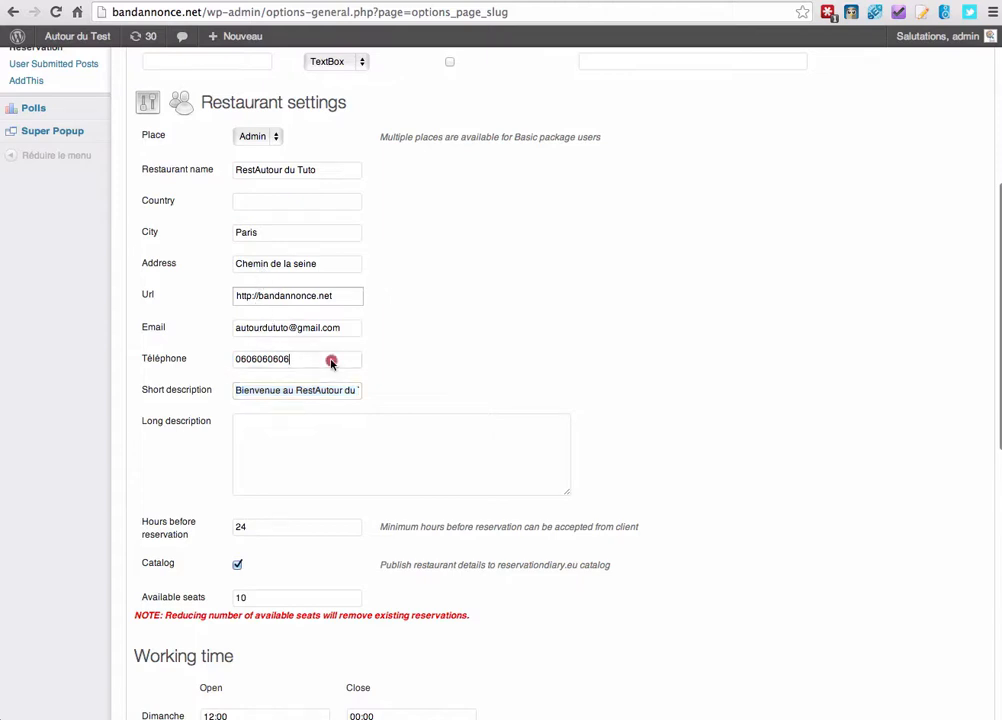
triple_click(256, 394)
click(295, 447)
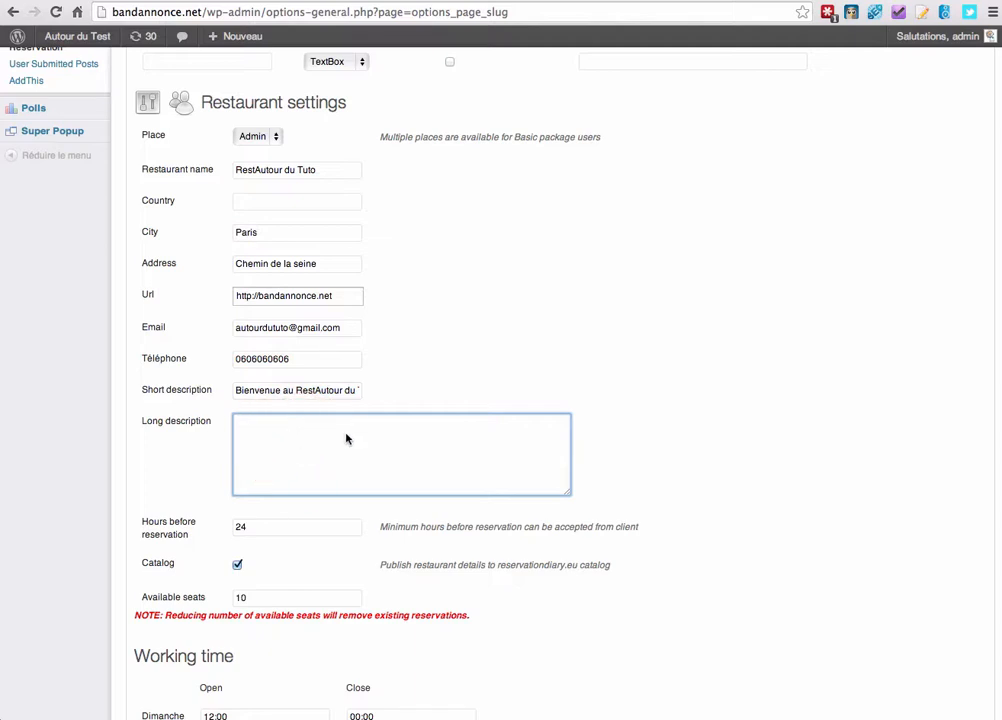
scroll(253, 388, down, 1)
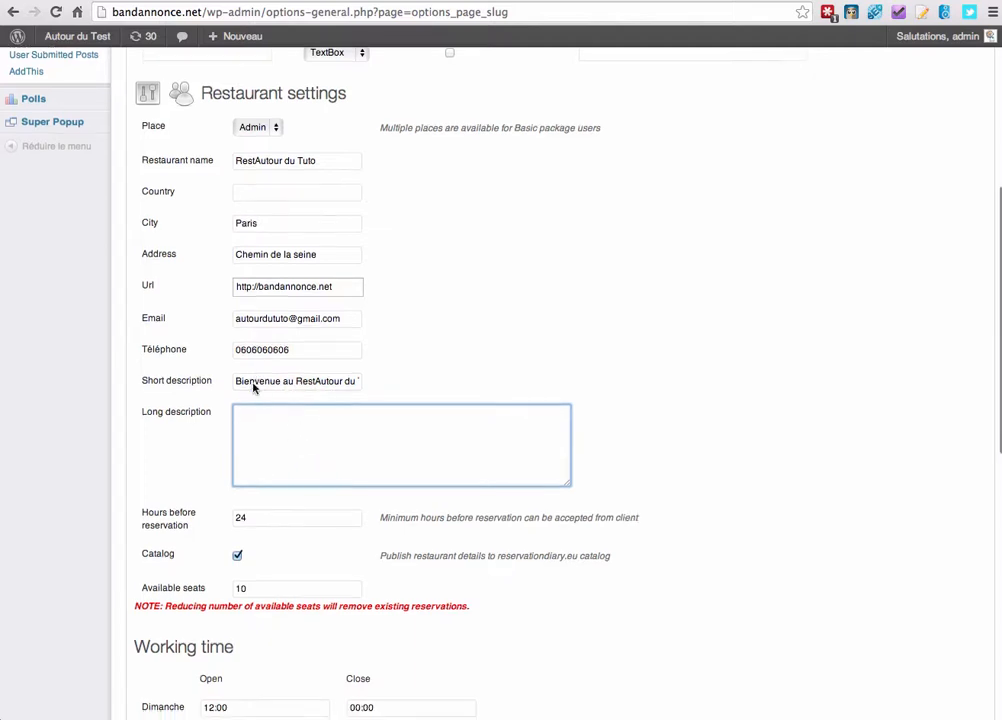
Save the reservation settings, getting the 'Your settings have been saved!' notice.
scroll(253, 388, down, 2)
scroll(219, 418, down, 4)
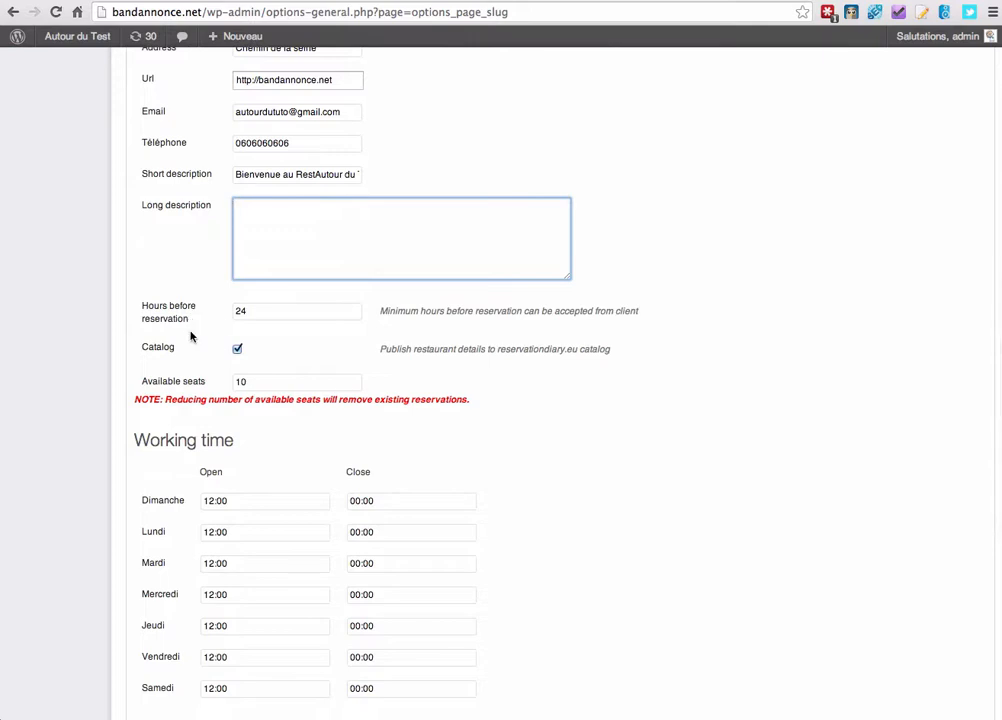
scroll(180, 285, down, 1)
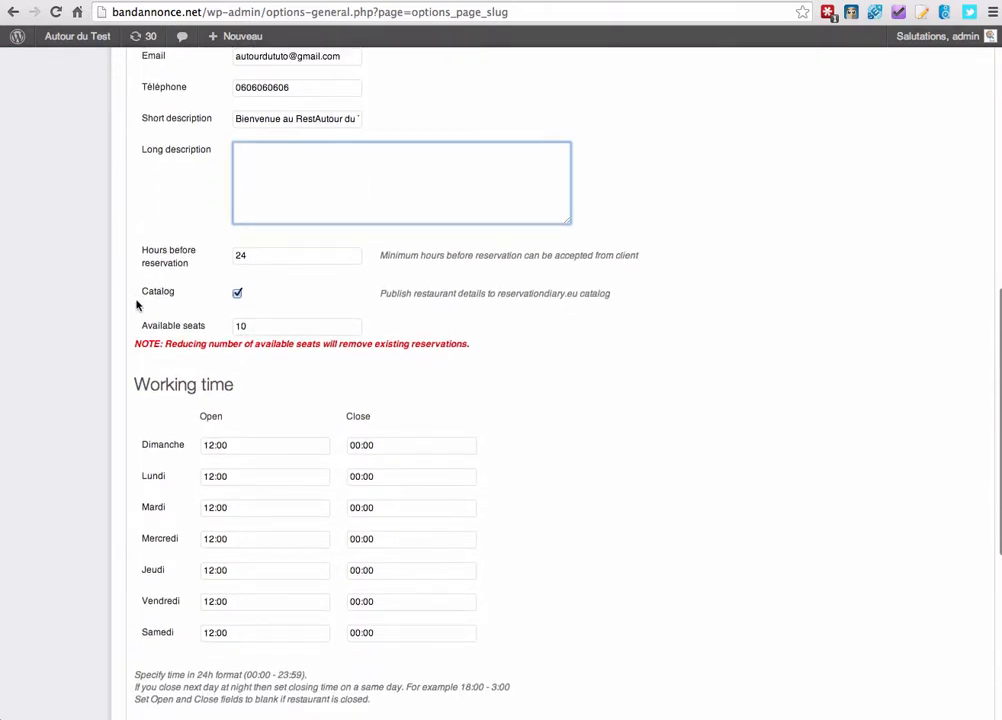
scroll(140, 302, down, 2)
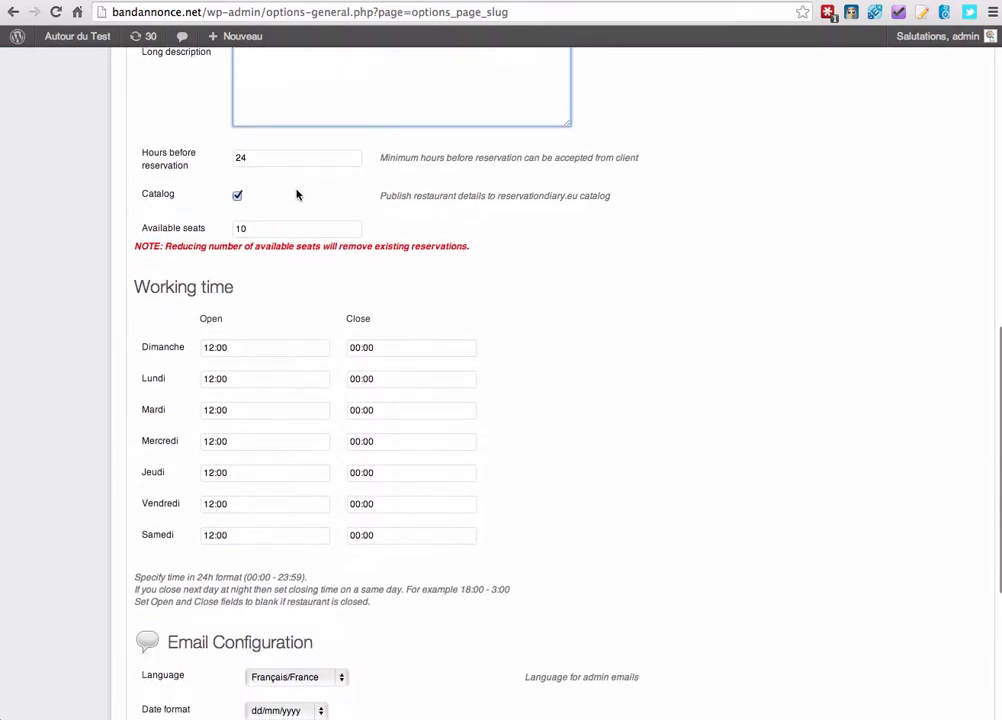
scroll(150, 215, down, 3)
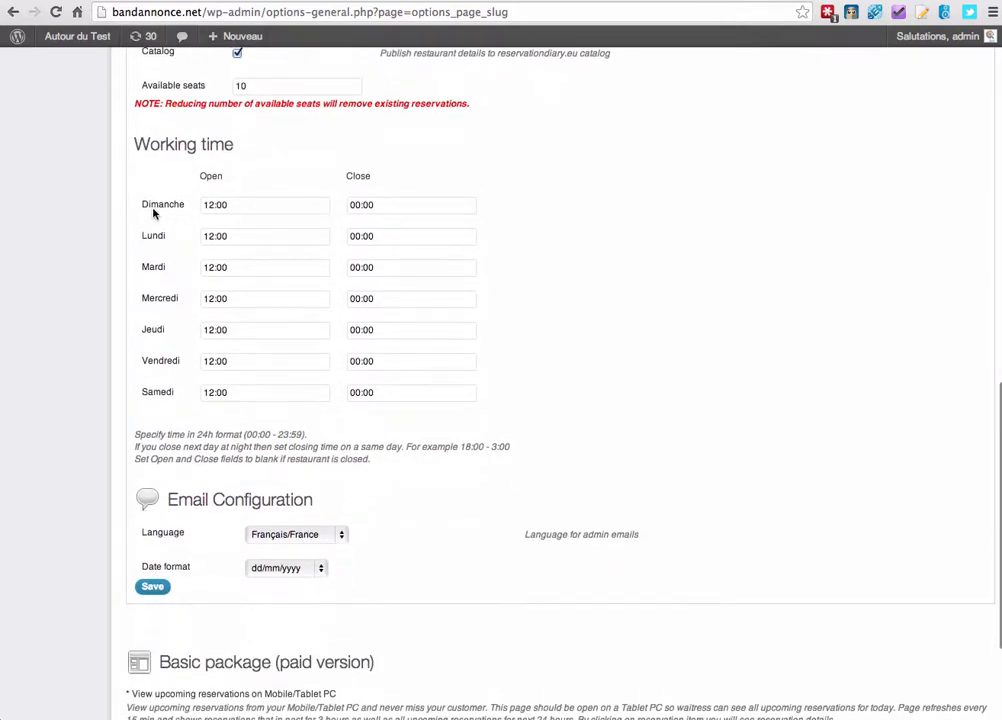
scroll(136, 215, down, 1)
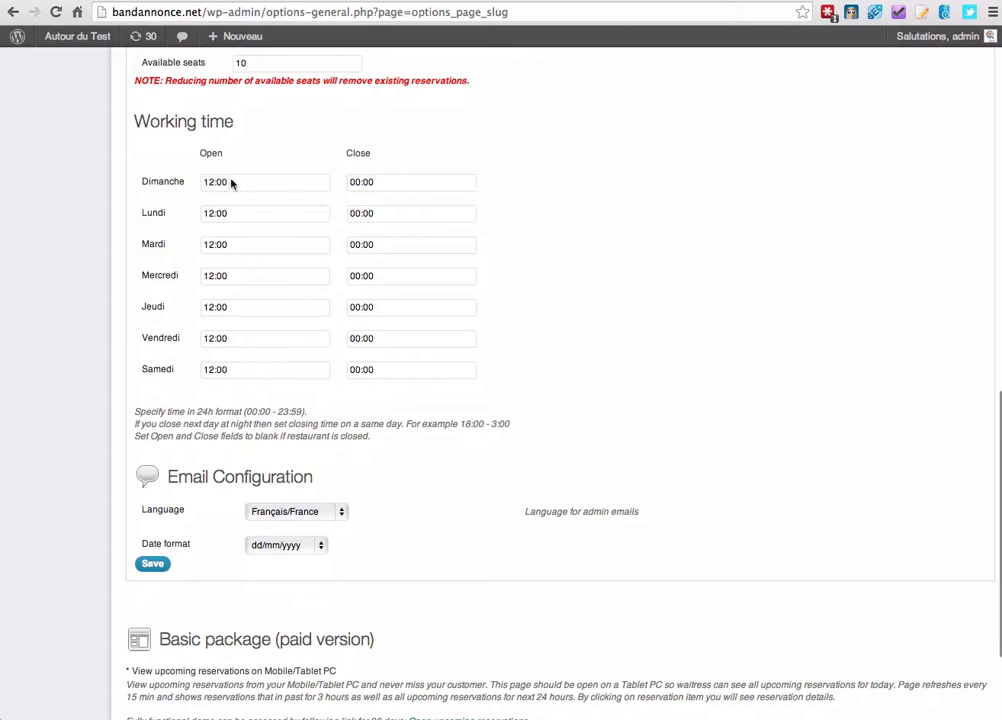
scroll(74, 242, down, 3)
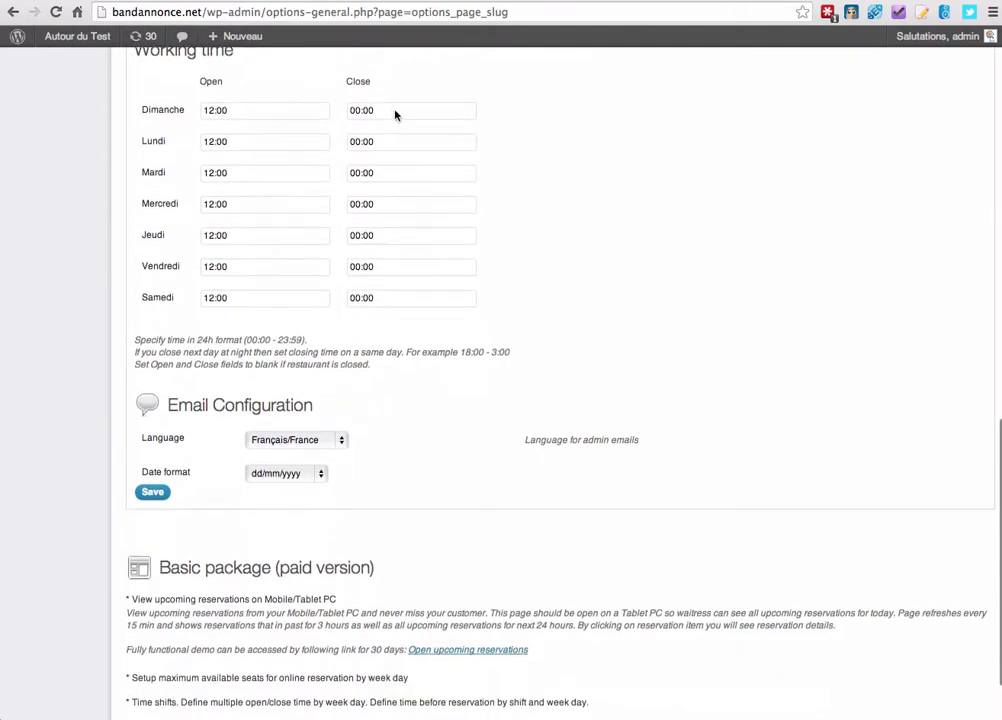
scroll(134, 244, down, 4)
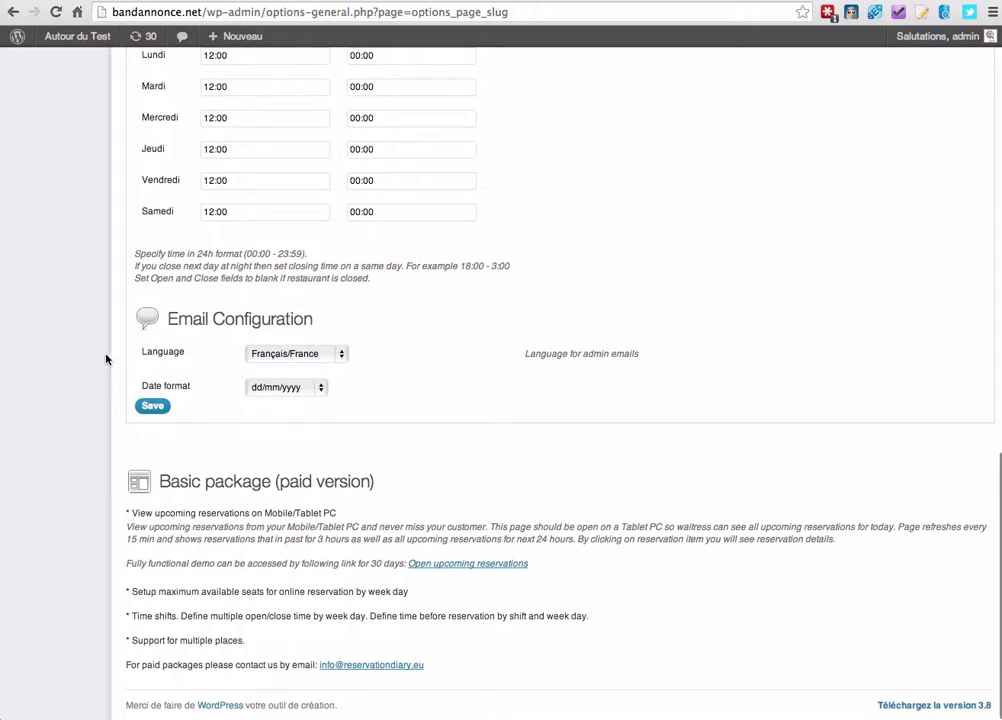
click(152, 406)
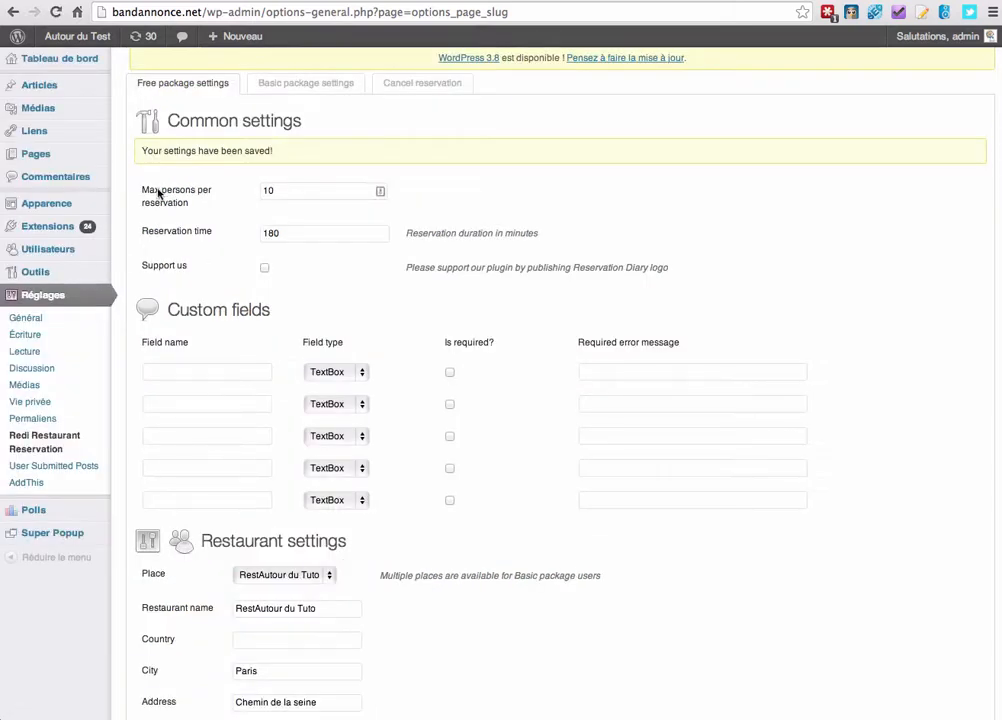
View the Reservation page from Toutes les pages and scroll to its 21/01/2014, 13:00, 2-person booking form.
mouse_move(70, 156)
click(150, 157)
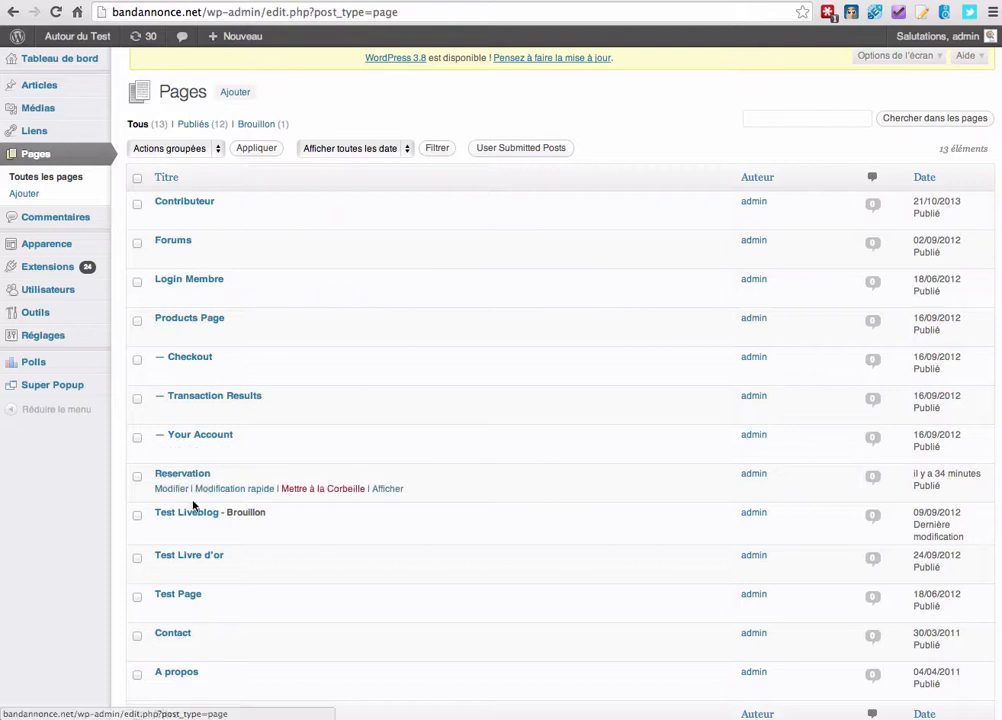
click(394, 489)
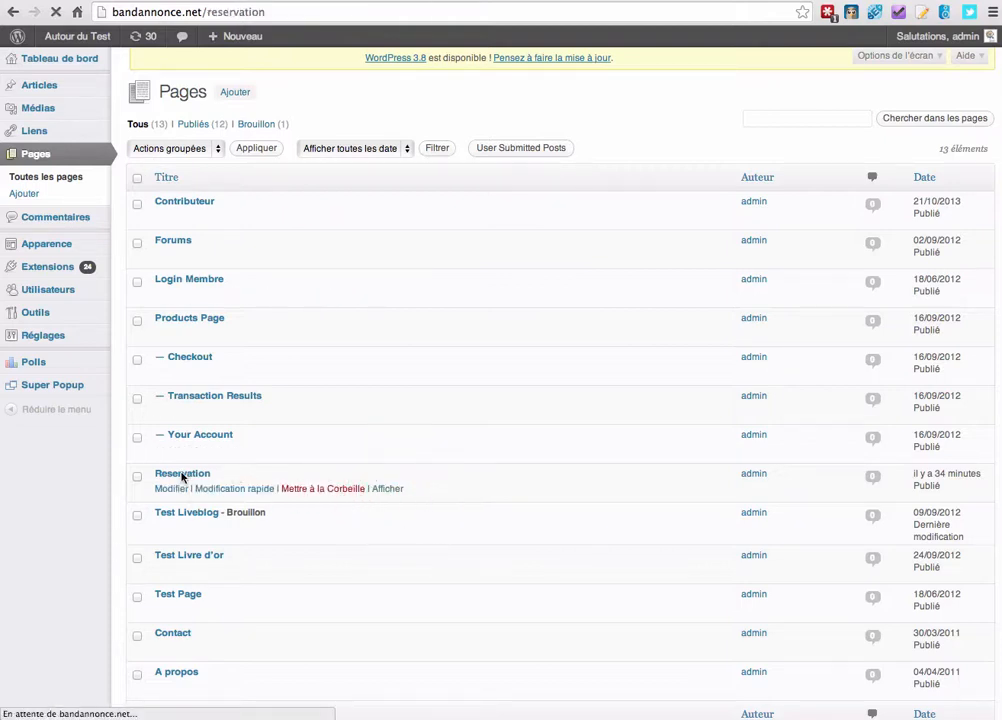
scroll(293, 201, down, 3)
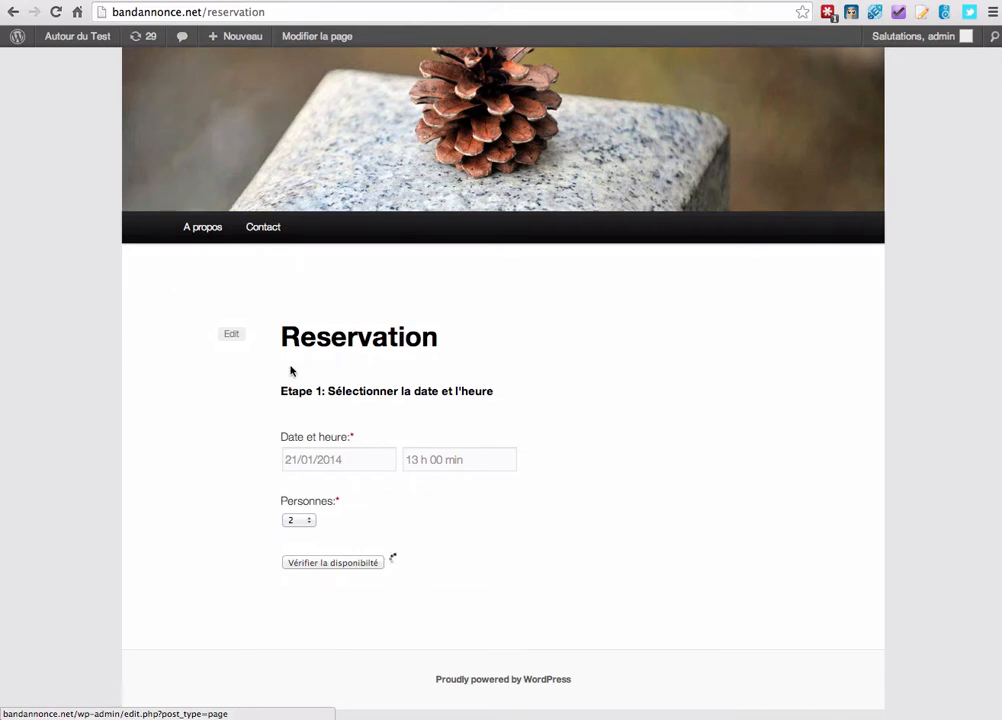
scroll(280, 365, up, 2)
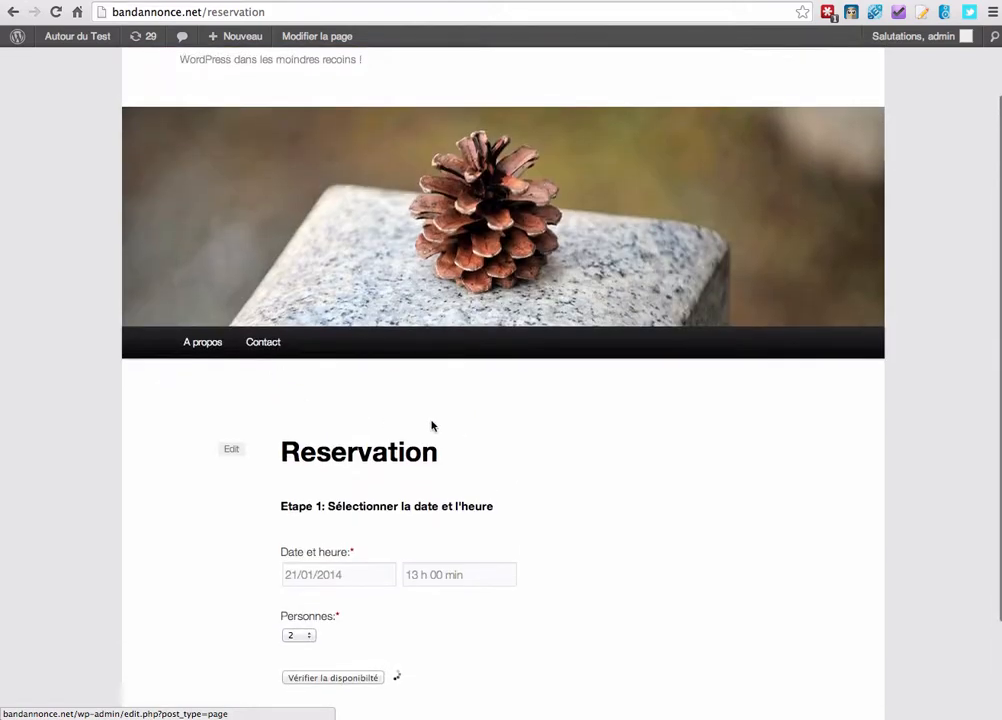
scroll(473, 434, down, 1)
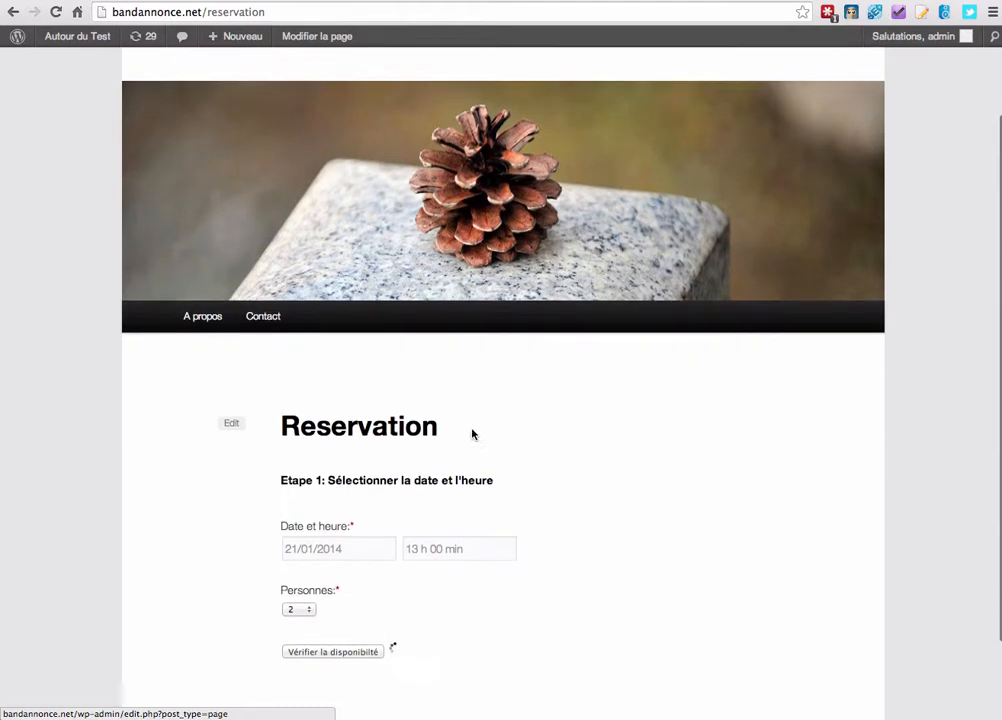
scroll(488, 417, down, 1)
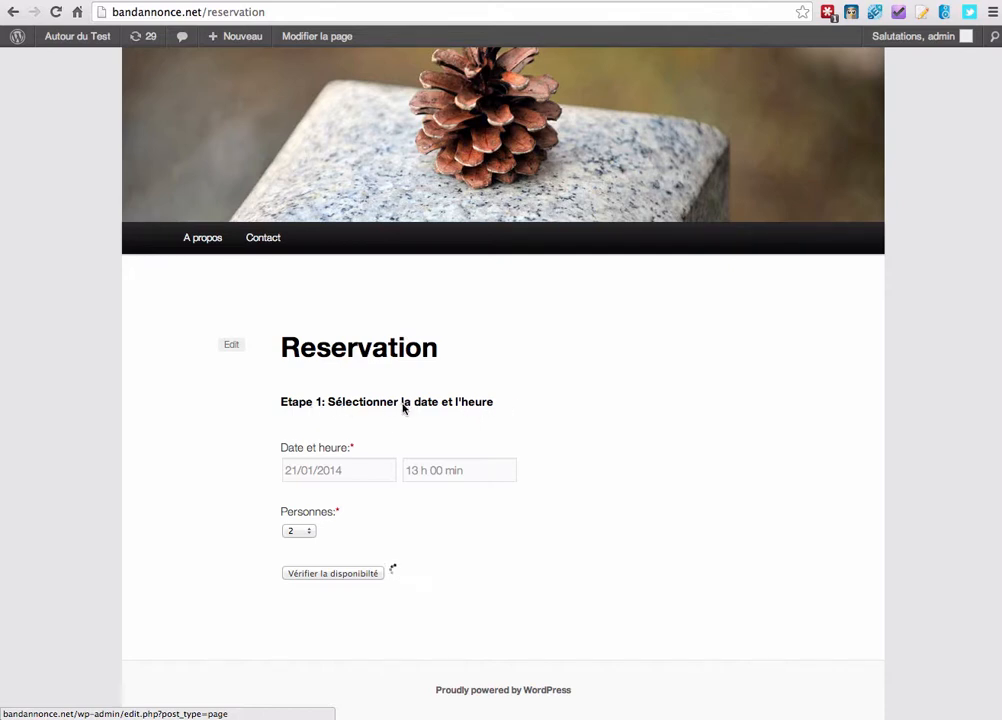
scroll(300, 412, down, 1)
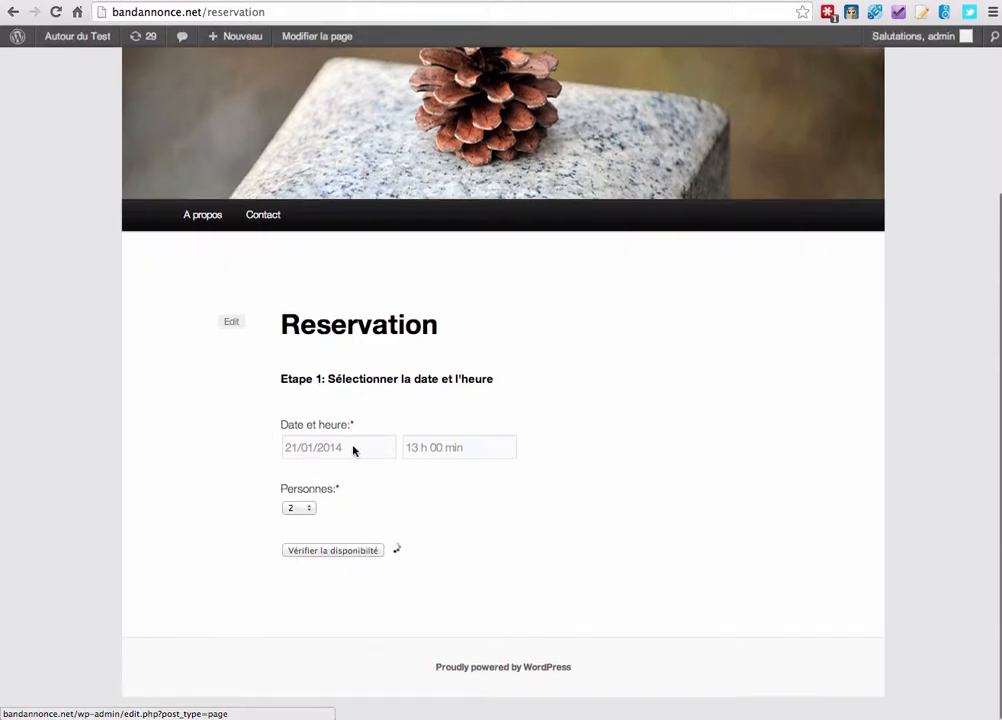
click(352, 446)
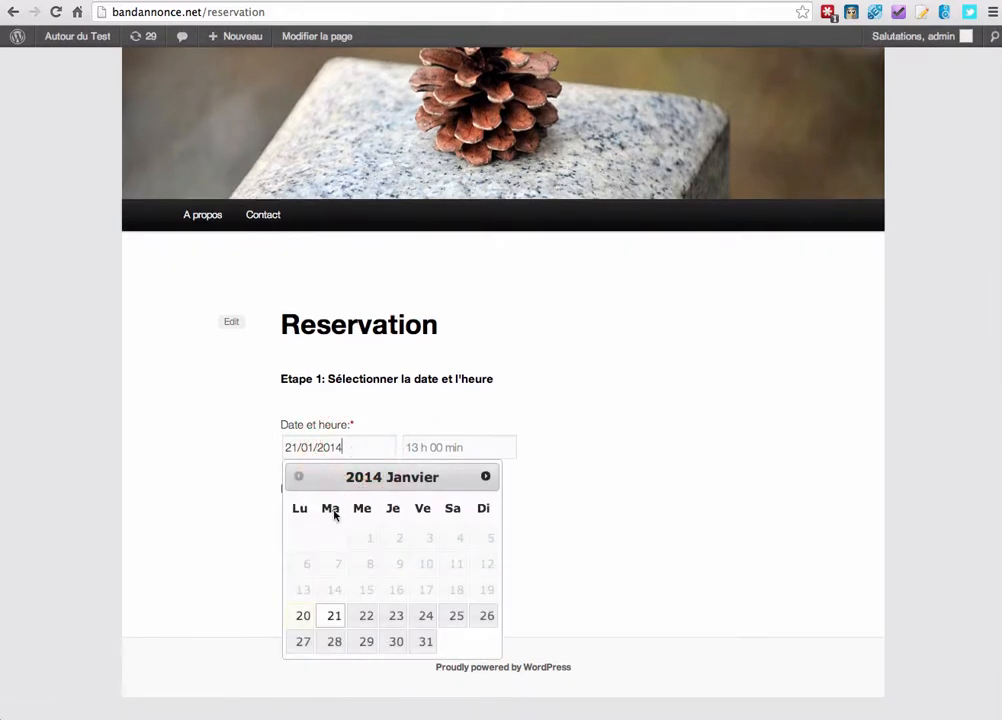
Set the booking to 22/01/2014 at 12:15 for 2 persons and check availability.
click(366, 618)
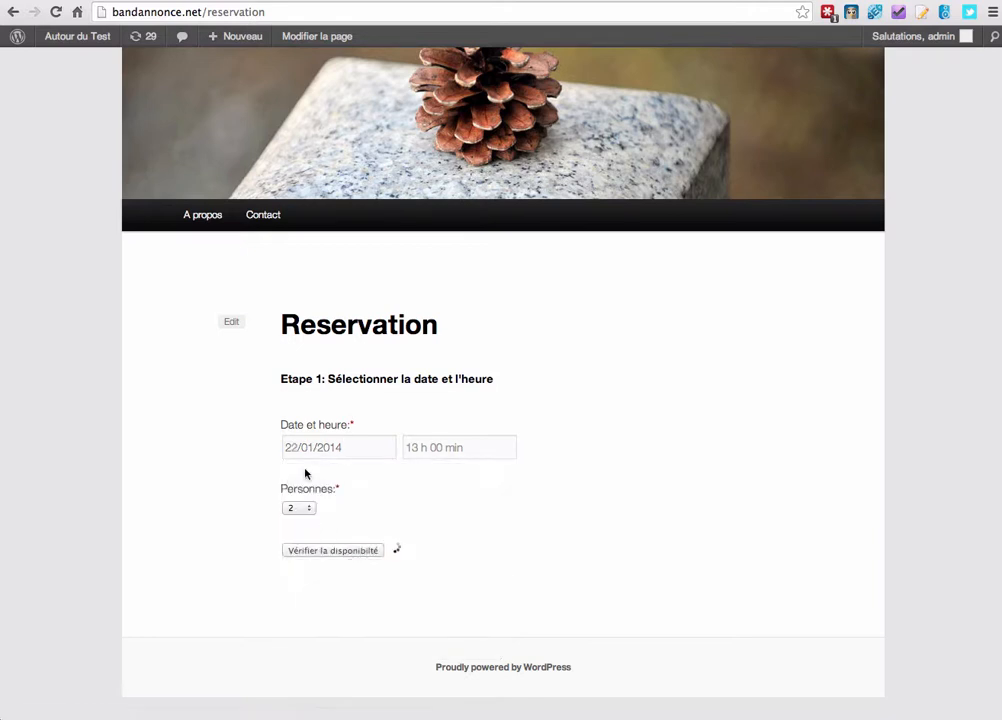
click(431, 449)
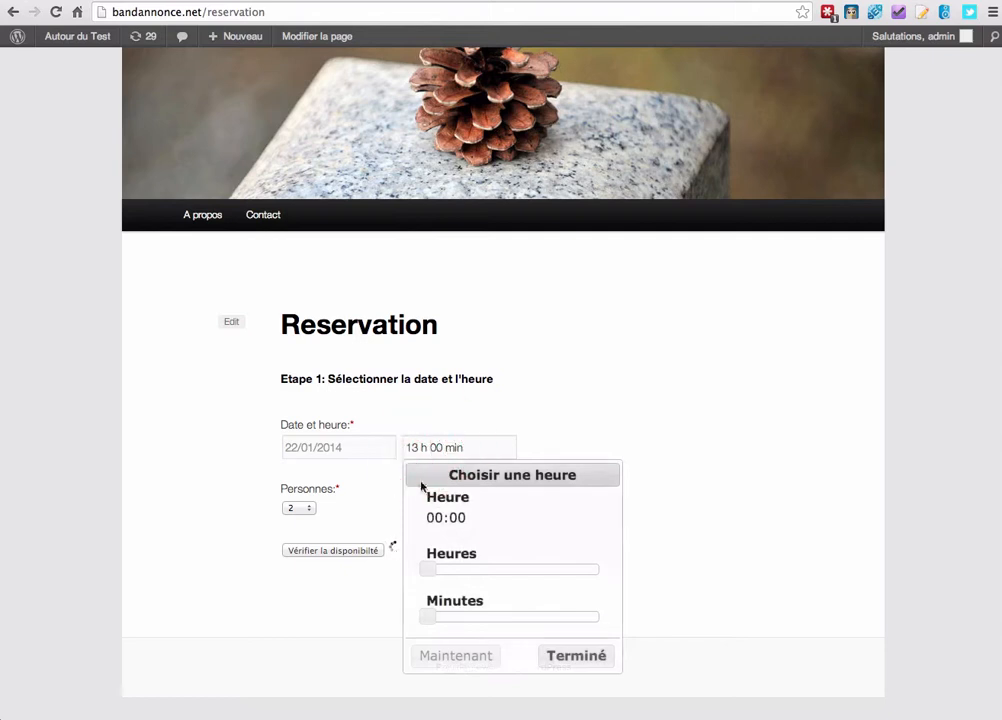
drag(432, 568, 521, 572)
drag(438, 619, 461, 615)
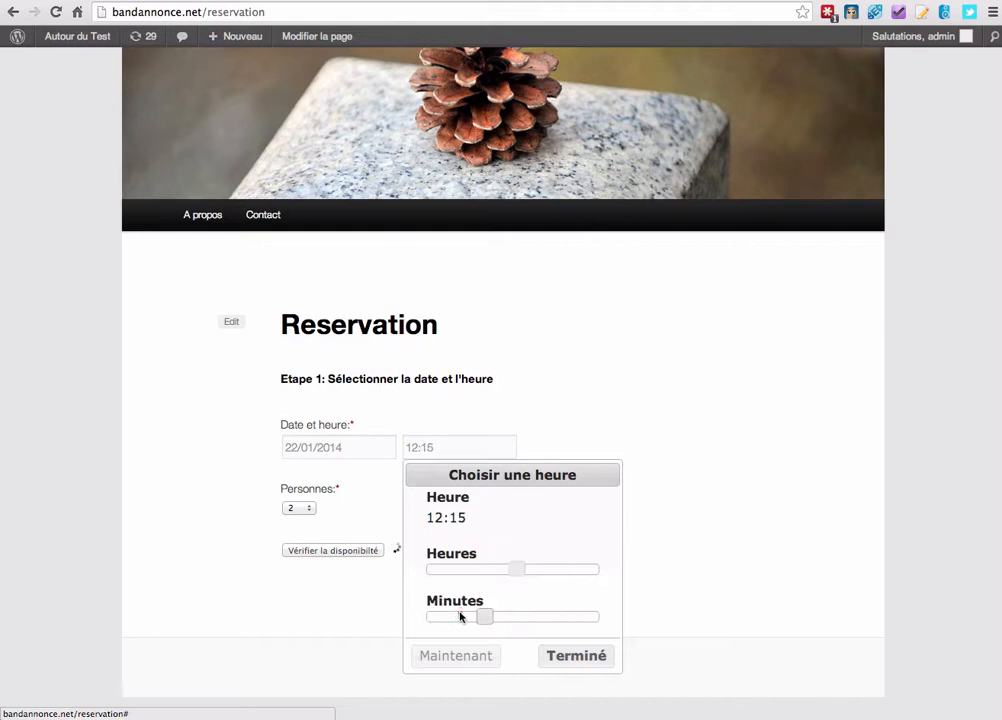
click(588, 655)
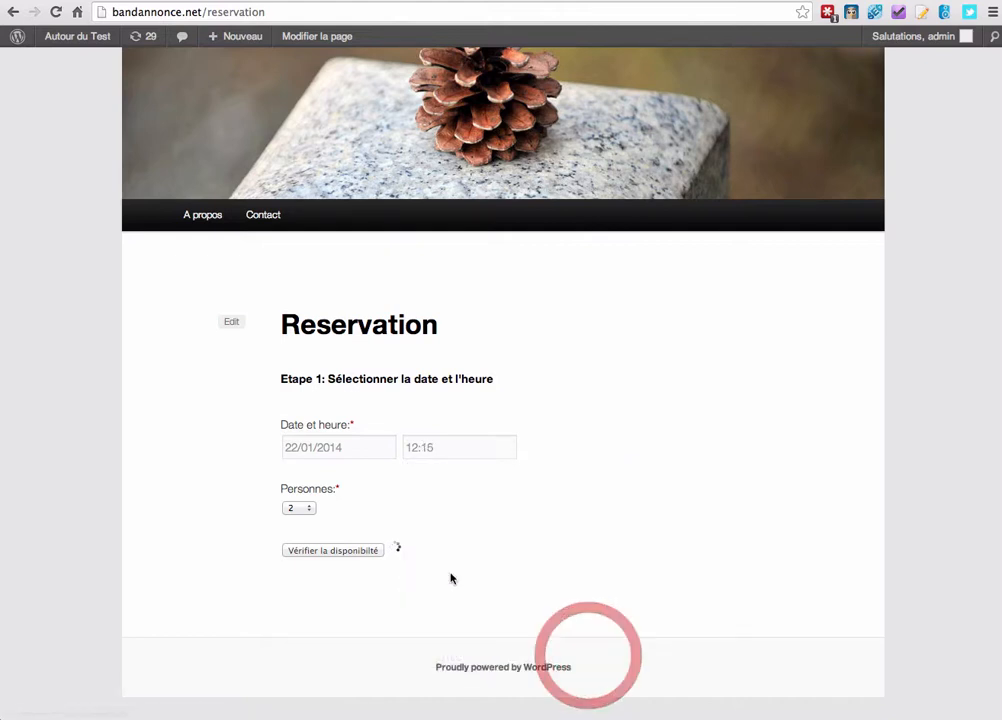
click(305, 507)
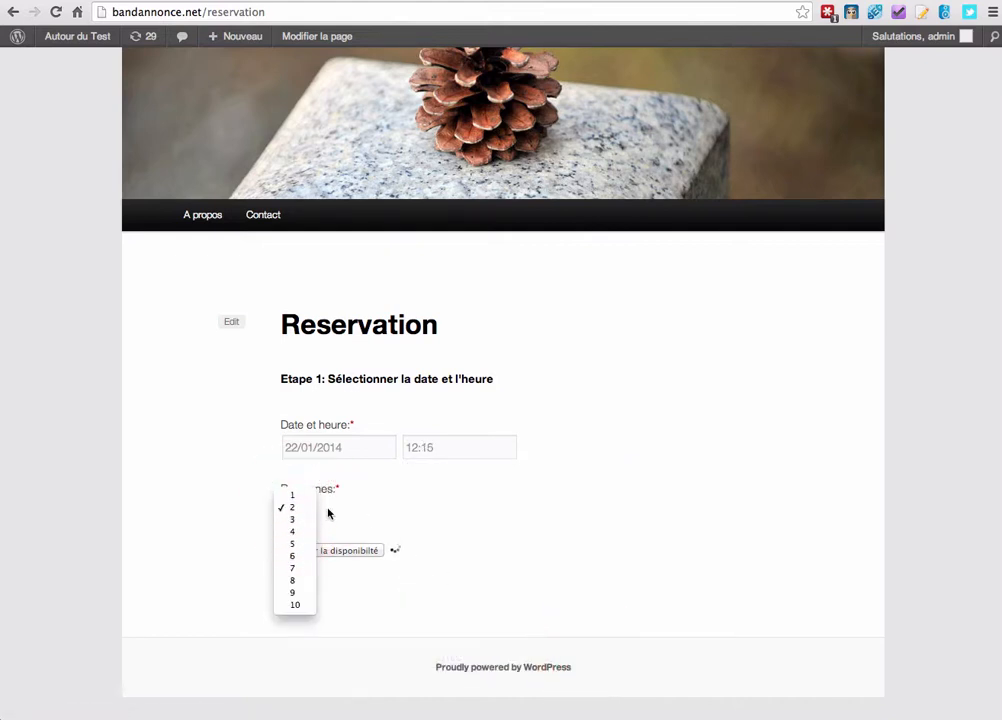
click(338, 507)
click(333, 551)
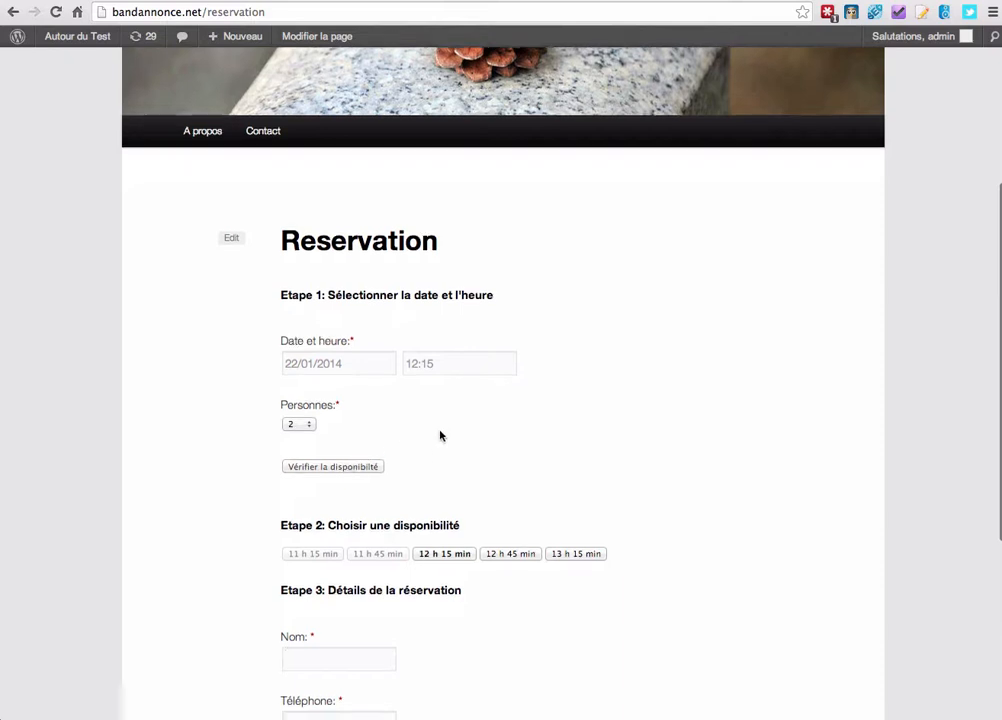
Choose the 12 h 15 min slot and enter the guest's name, phone number and e-mail.
scroll(441, 436, down, 2)
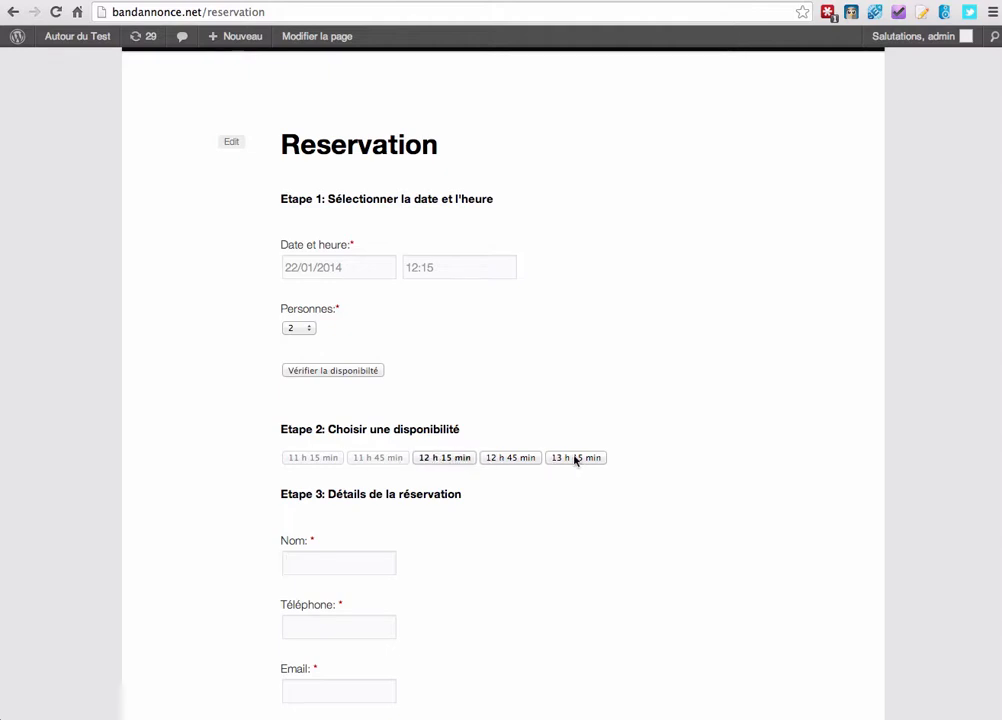
scroll(219, 416, down, 1)
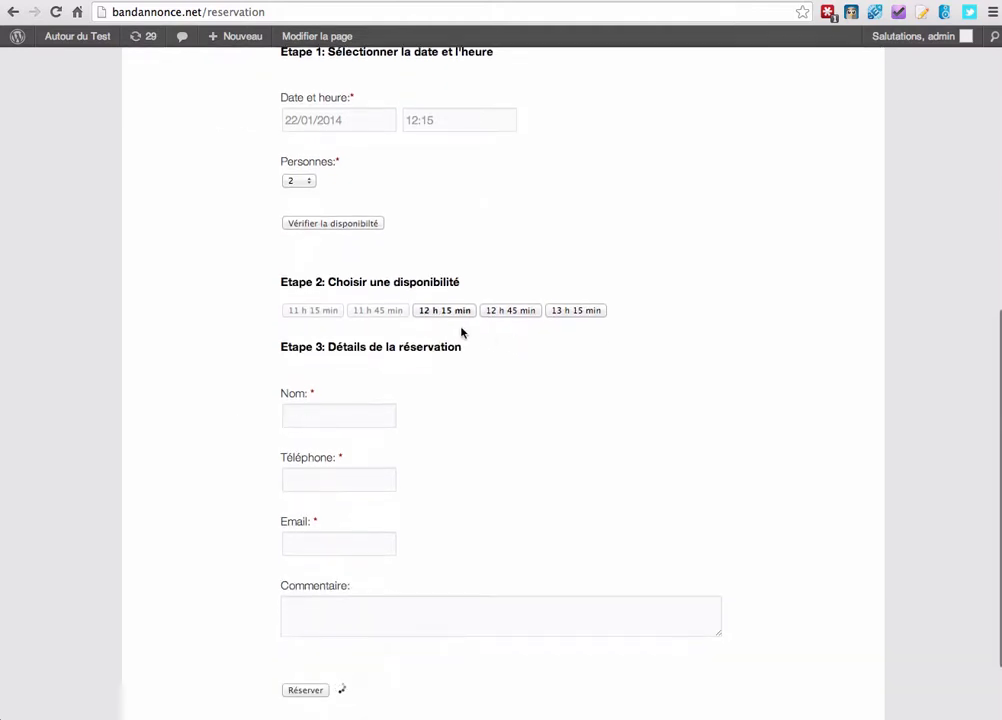
click(443, 312)
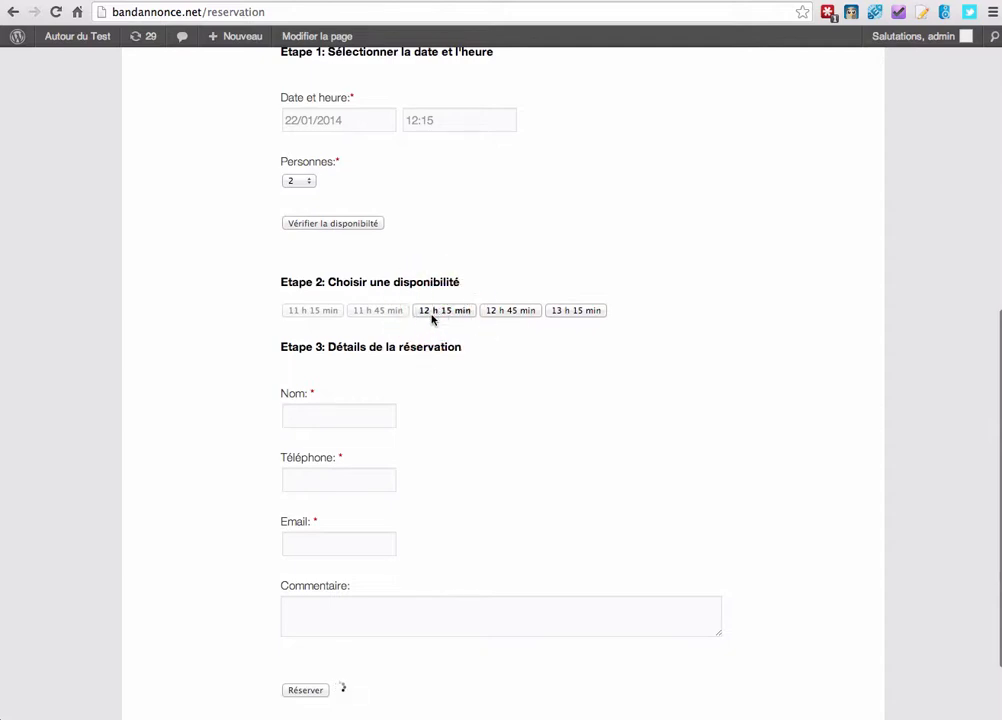
click(330, 414)
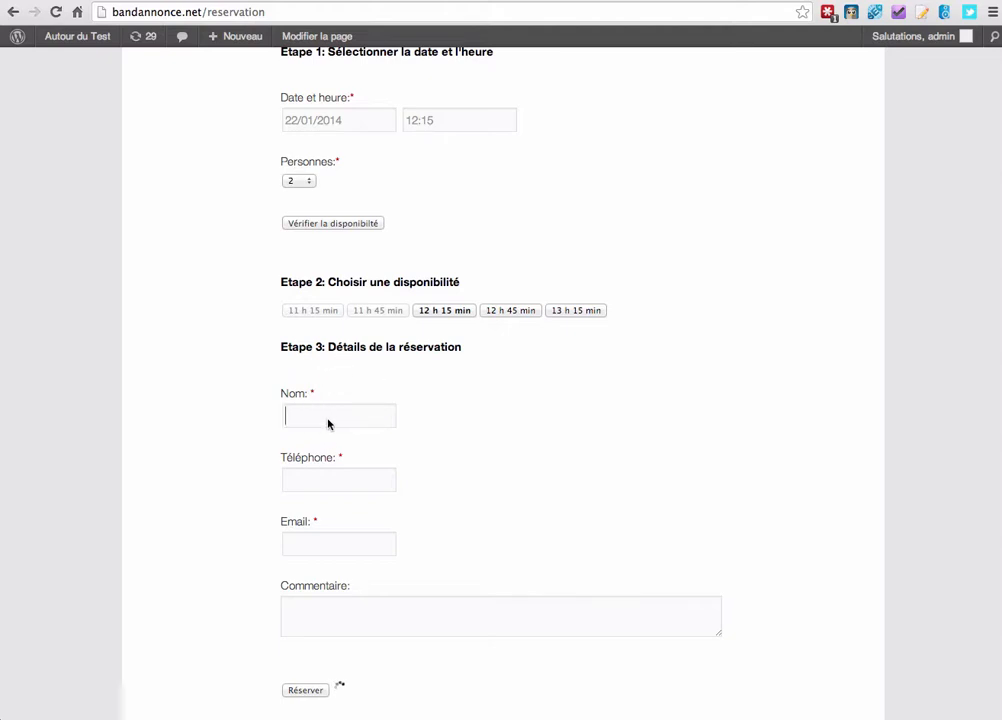
text(Cédric S)
click(339, 487)
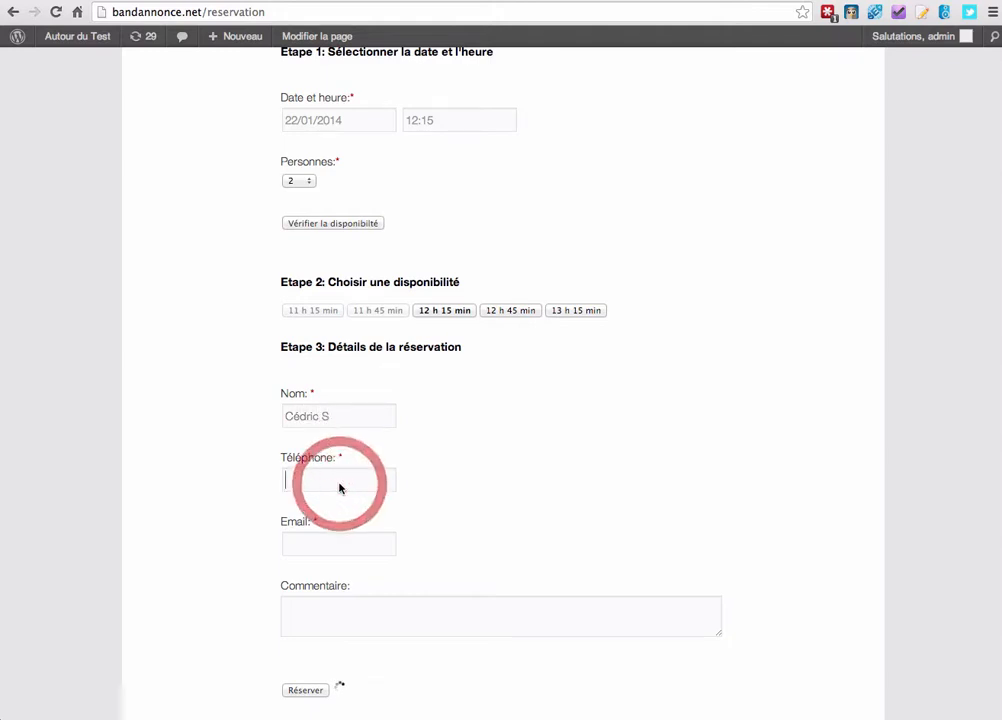
text(0606060606)
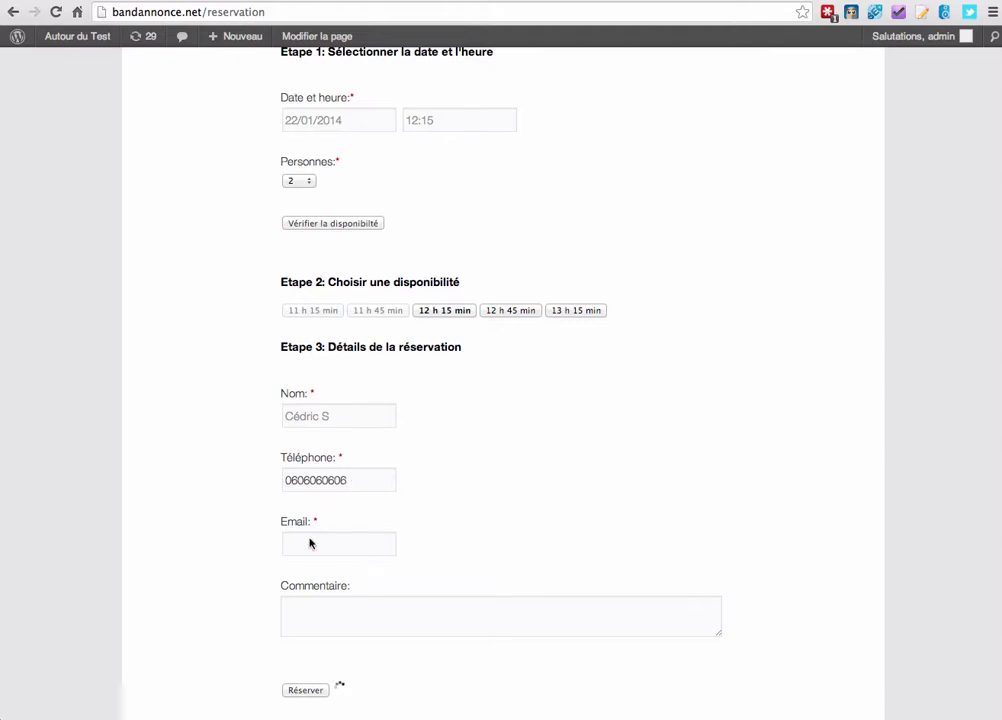
click(310, 543)
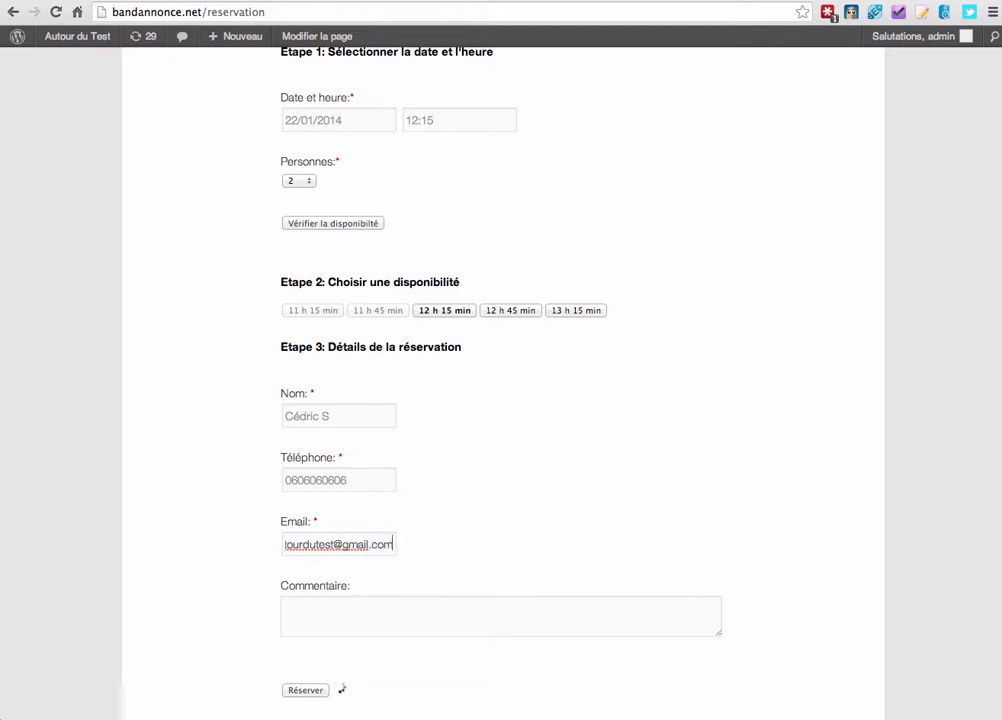
Add the comment 'Merci de me déposer un bouquet de fluurs ;-)'.
scroll(360, 540, down, 2)
click(397, 510)
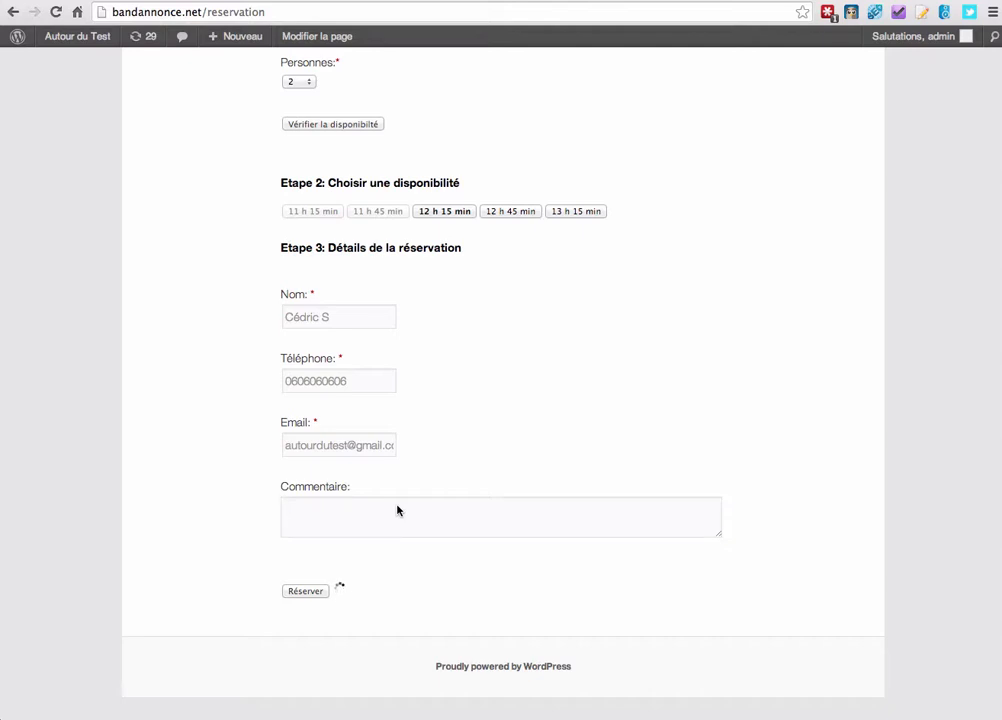
text(Merci de me dép)
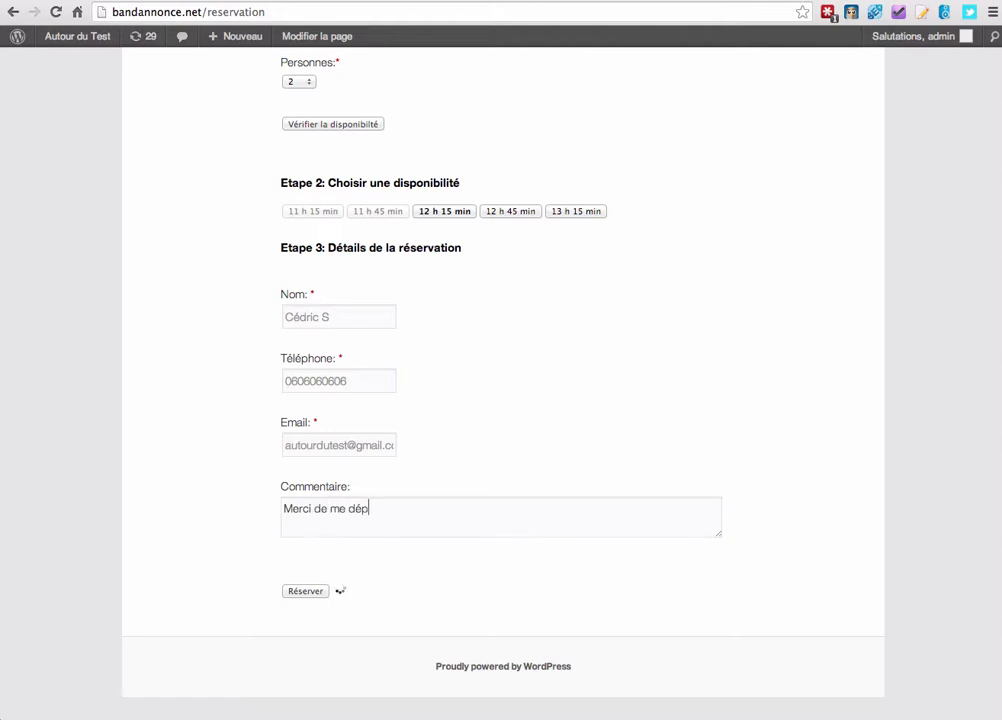
text(oser un bouque)
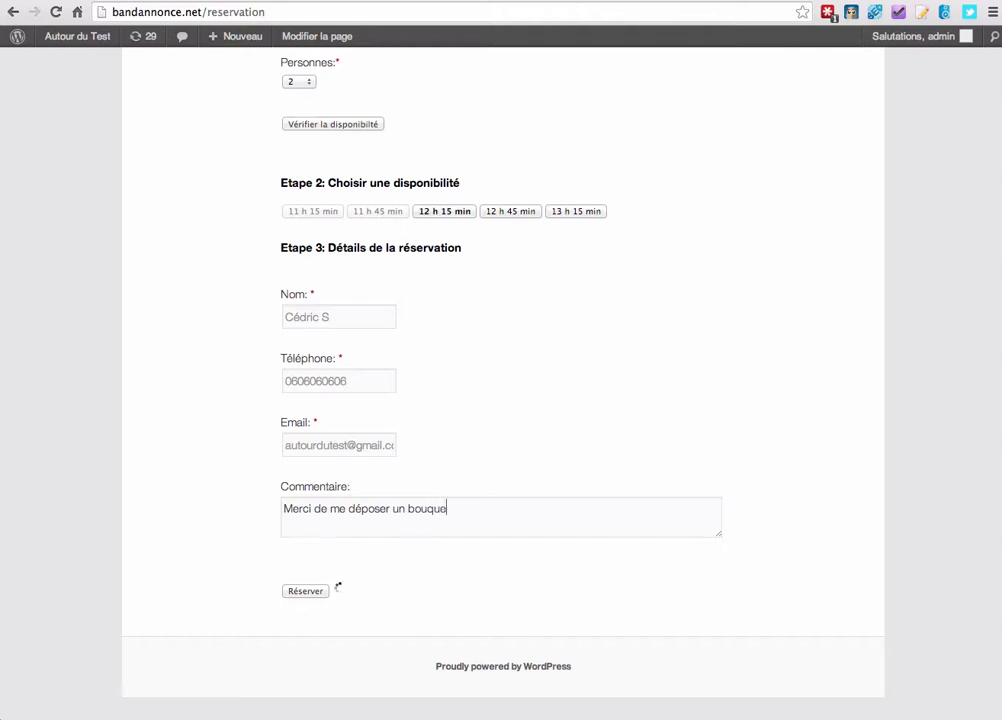
text(t de flu)
text(urs ;-))
Submit the reservation and select the thank-you confirmation message.
click(298, 591)
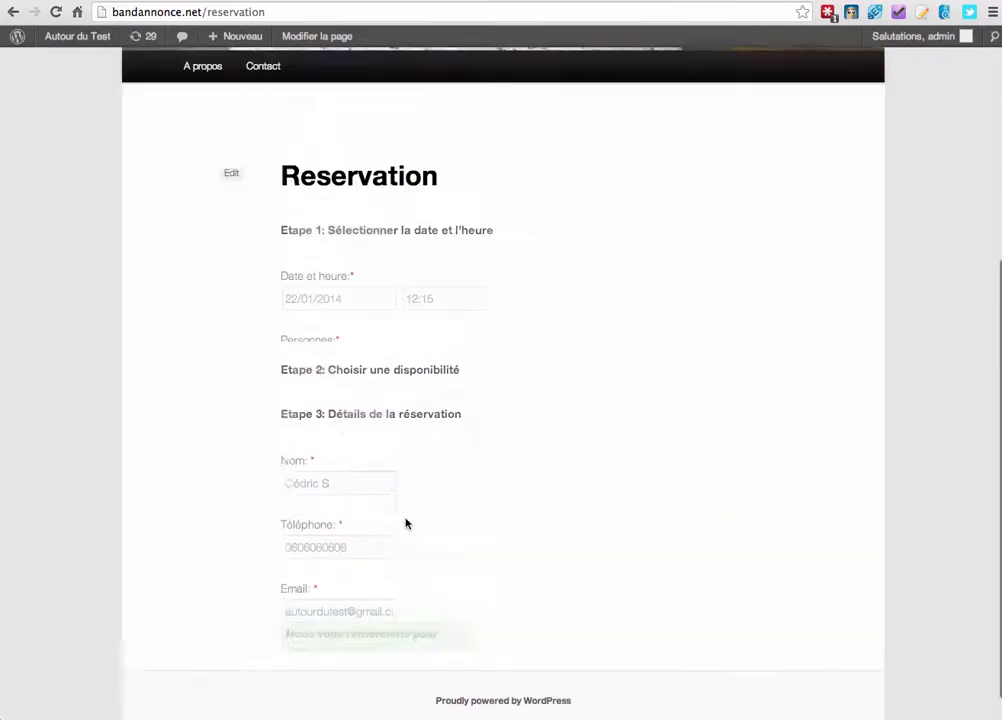
scroll(405, 524, down, 1)
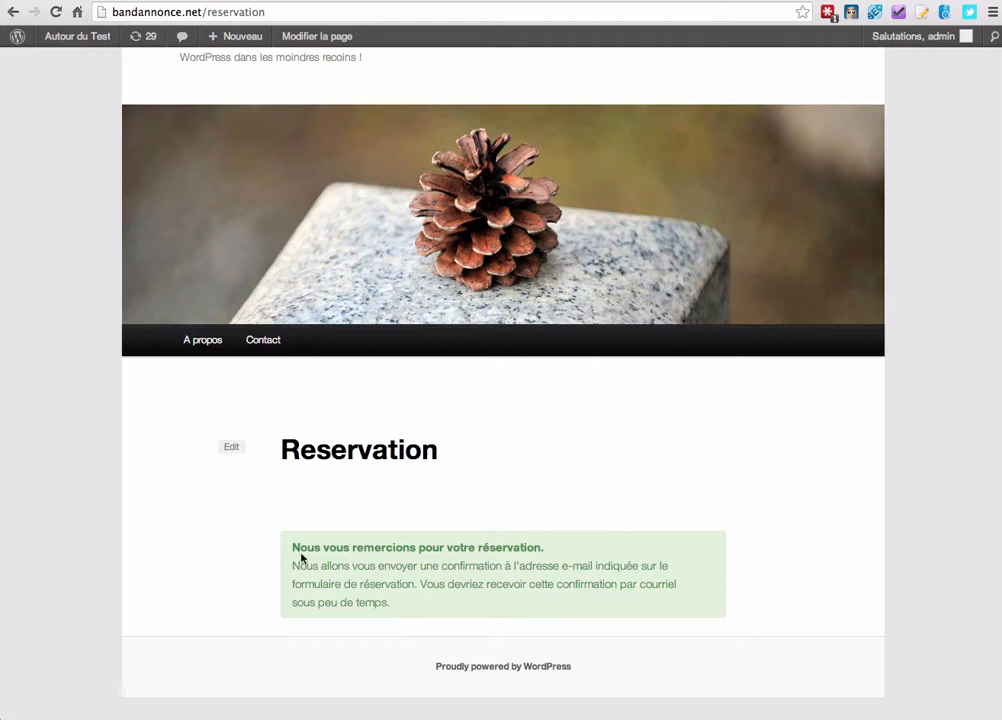
drag(302, 557, 612, 612)
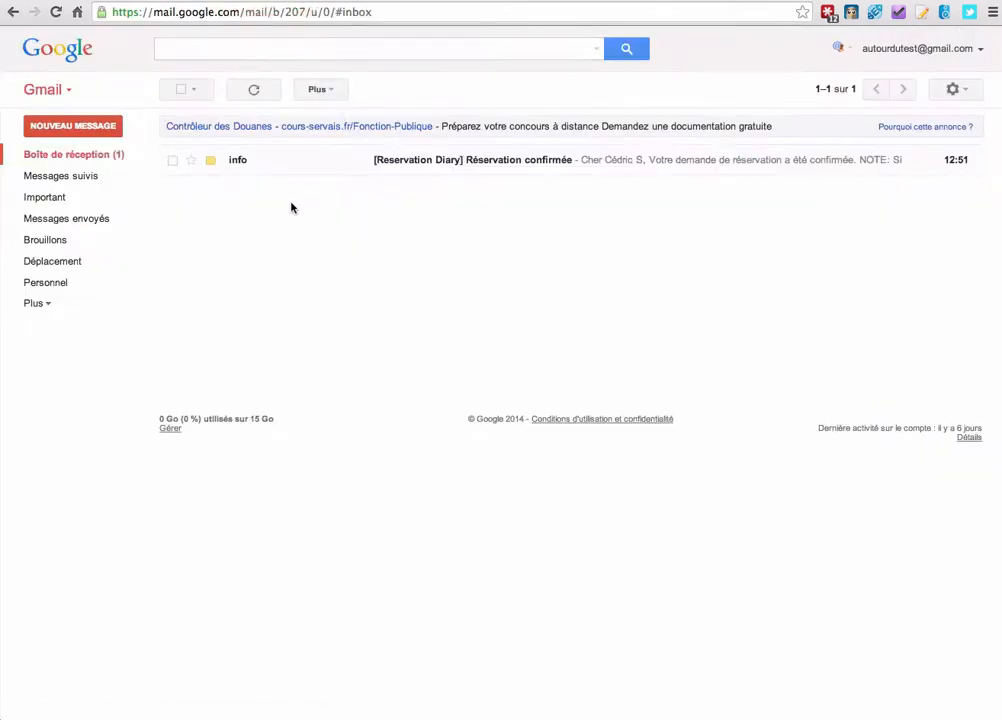
Check the 'Réservation confirmée' e-mail for 22/01/2014, 12:15–15:15, 2 persons, then return to the site.
click(413, 162)
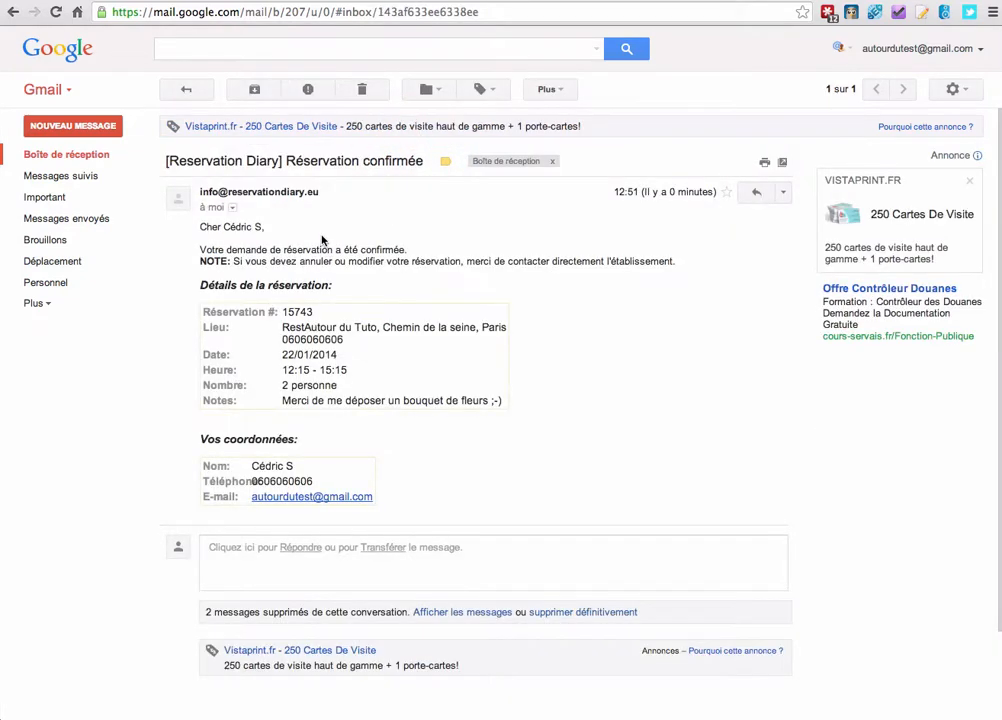
drag(201, 224, 447, 481)
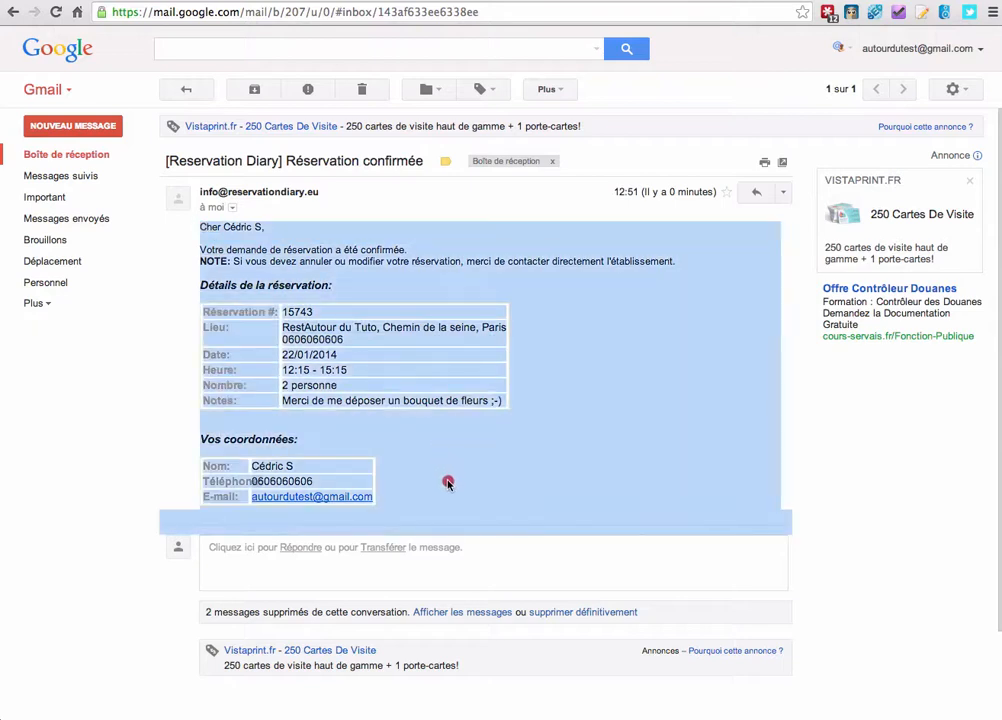
click(442, 457)
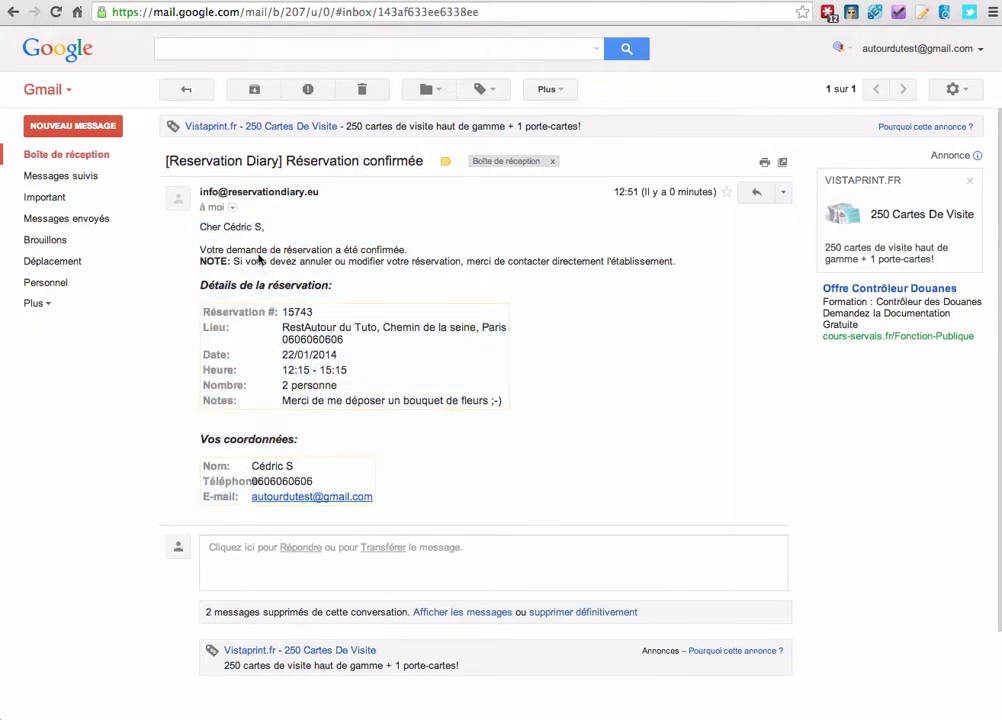
drag(224, 227, 258, 227)
click(284, 236)
click(415, 0)
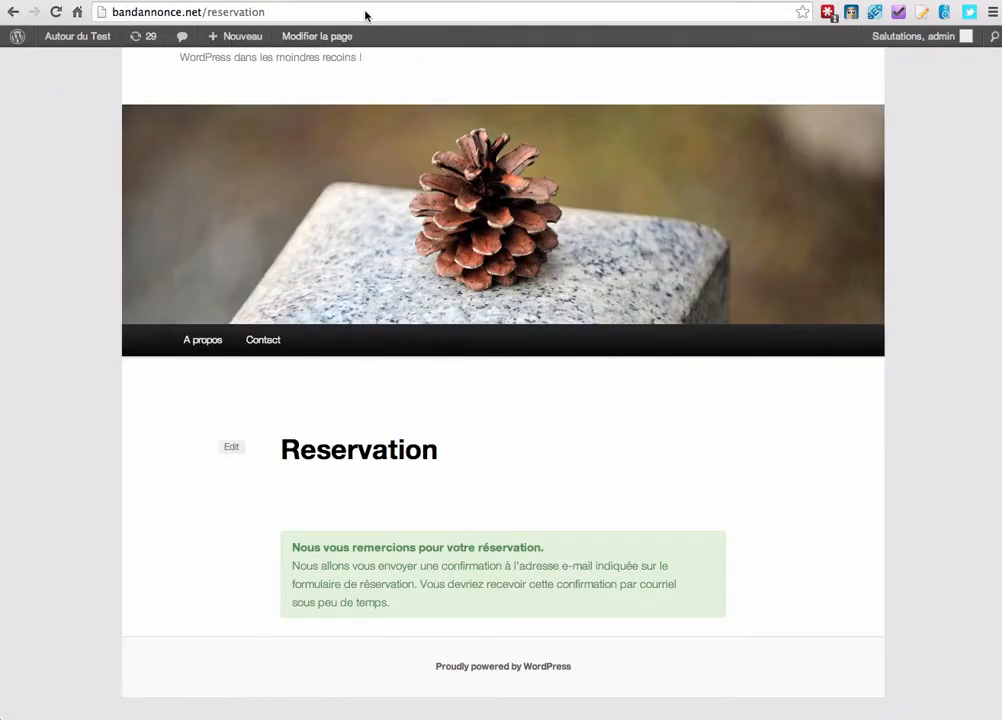
Reopen the Redi Restaurant Reservation settings and highlight the restaurant name, city and address.
click(83, 59)
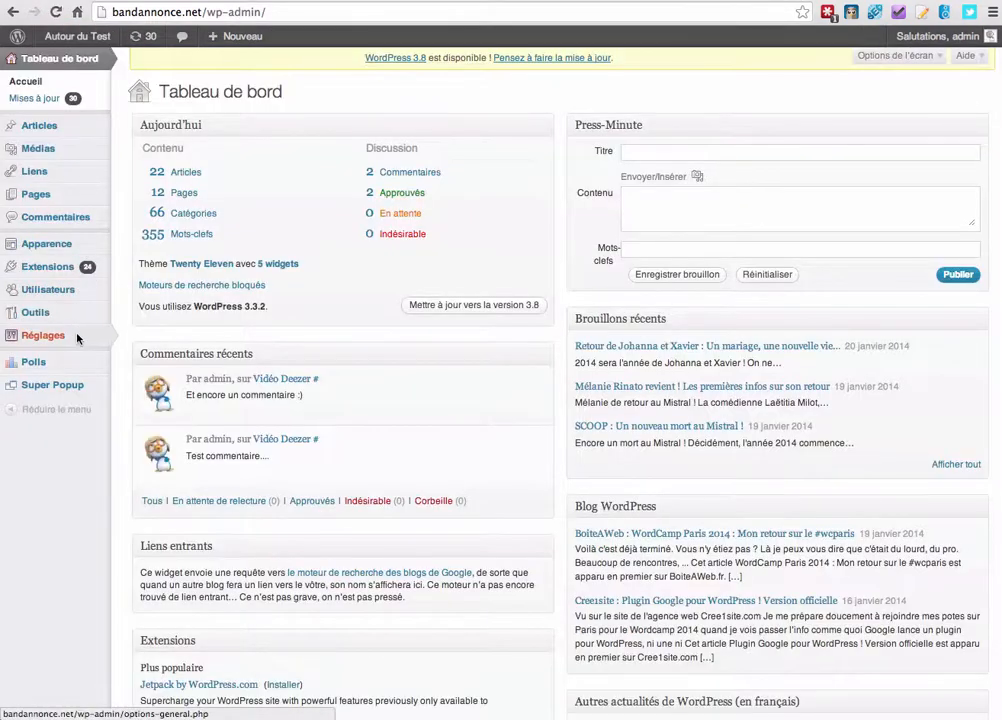
mouse_move(60, 336)
click(165, 462)
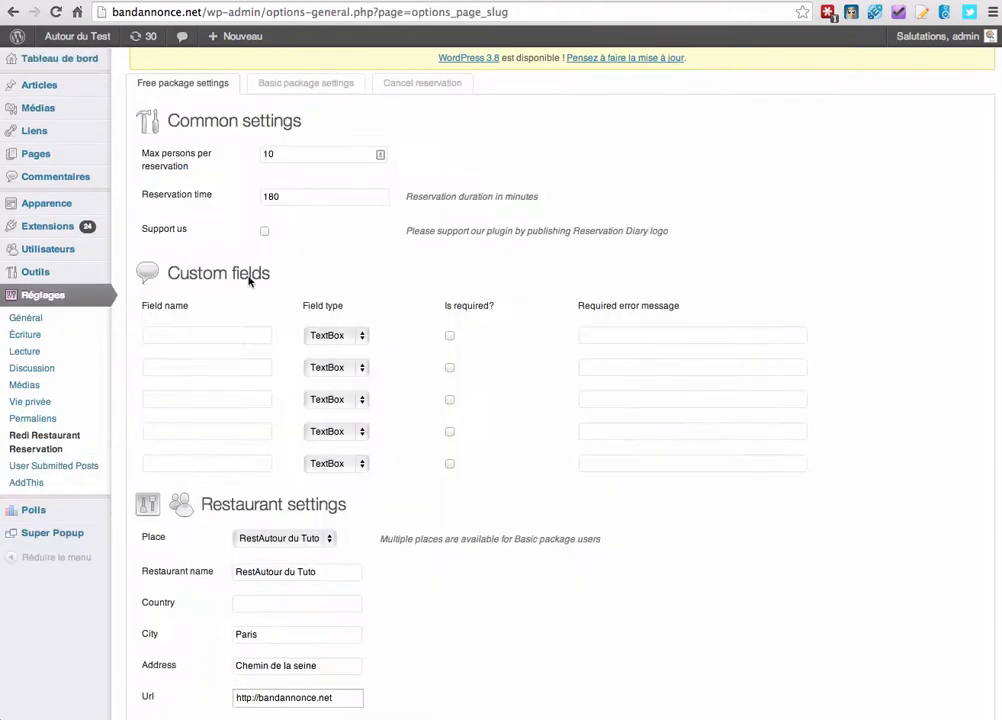
scroll(250, 280, down, 5)
triple_click(290, 252)
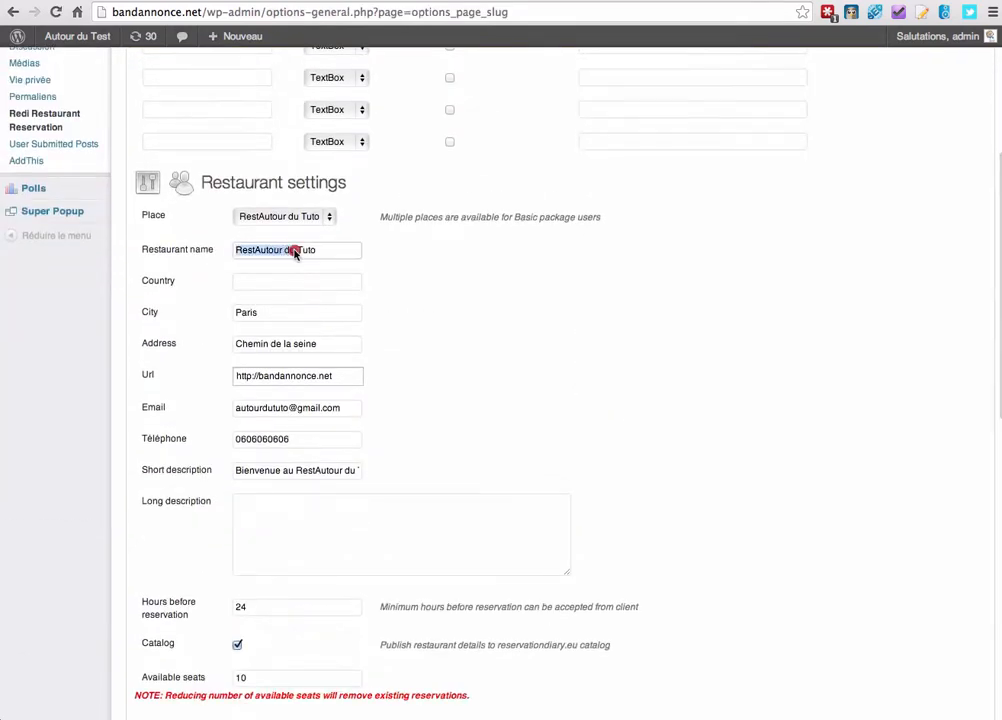
triple_click(254, 335)
triple_click(253, 314)
double_click(273, 341)
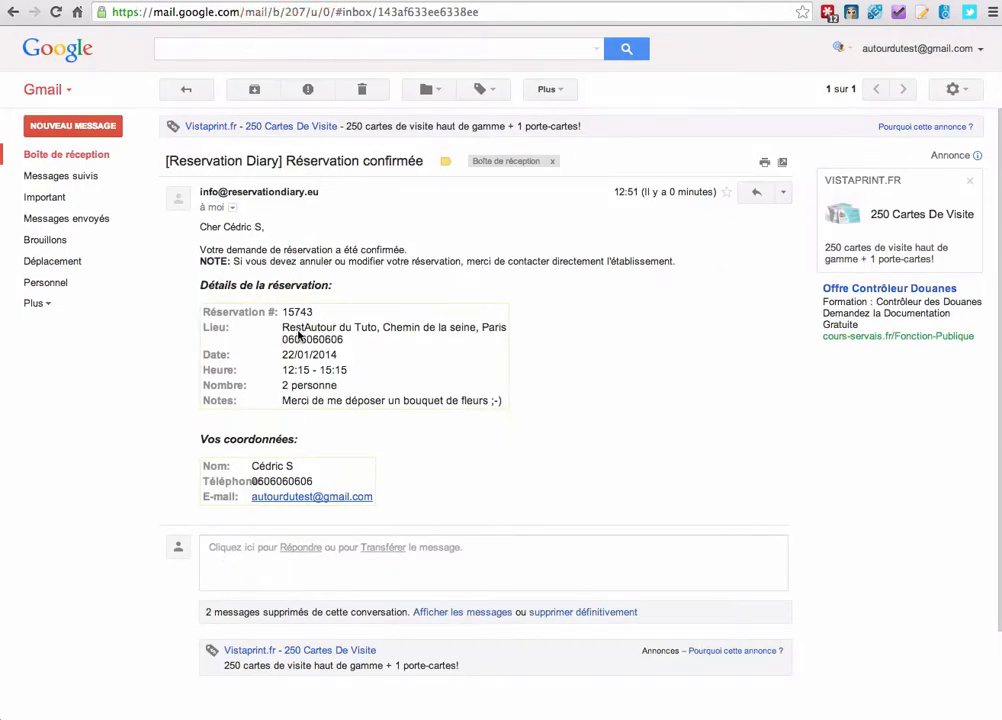
Compare the e-mail's place line (RestAutour du Tuto) and booking notes with the settings, then return to WordPress.
drag(283, 327, 361, 332)
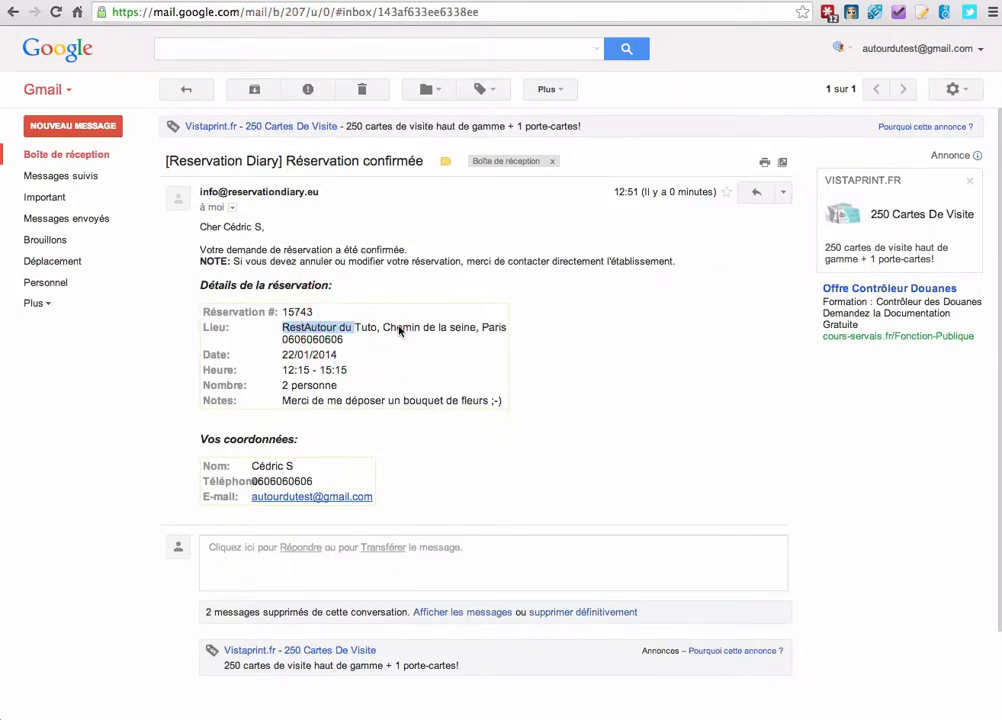
click(408, 329)
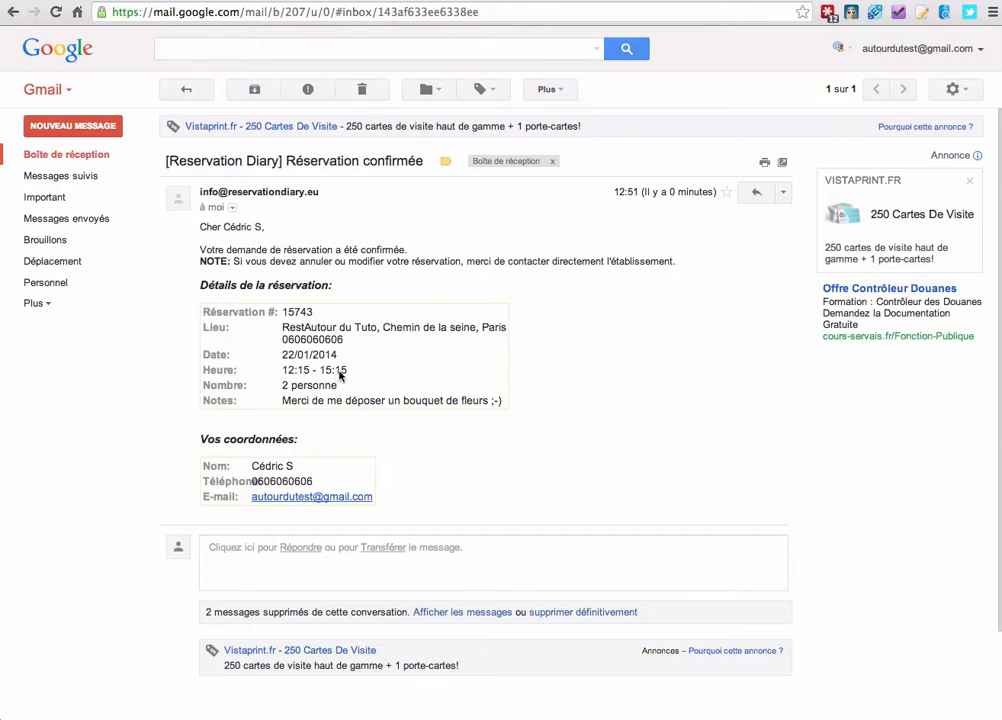
drag(283, 400, 465, 400)
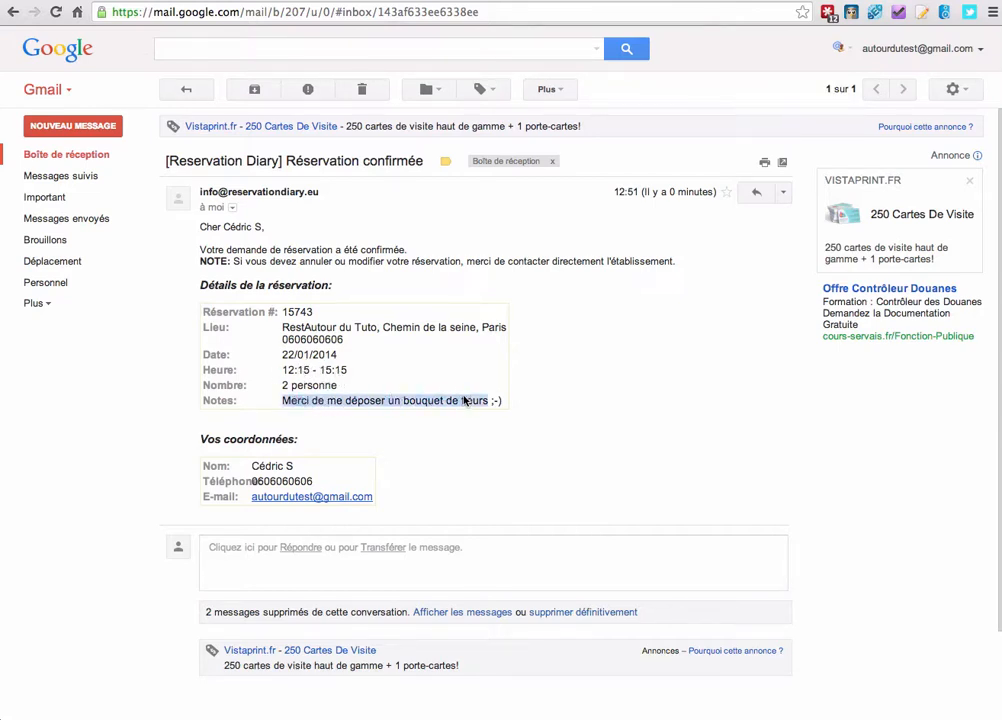
click(474, 398)
scroll(252, 416, down, 2)
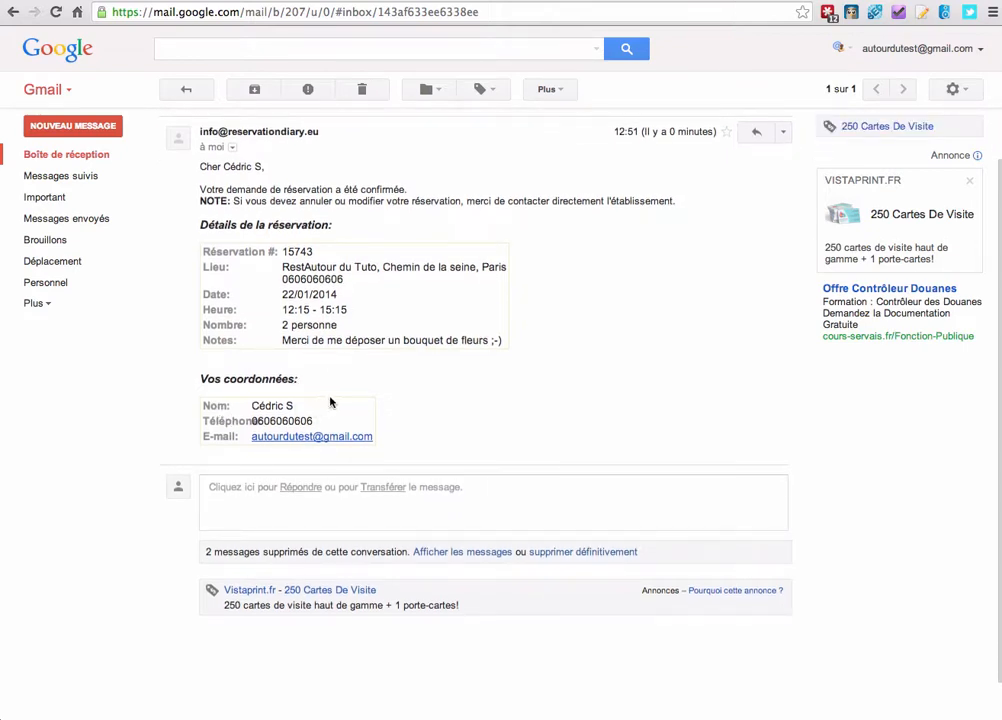
click(413, 4)
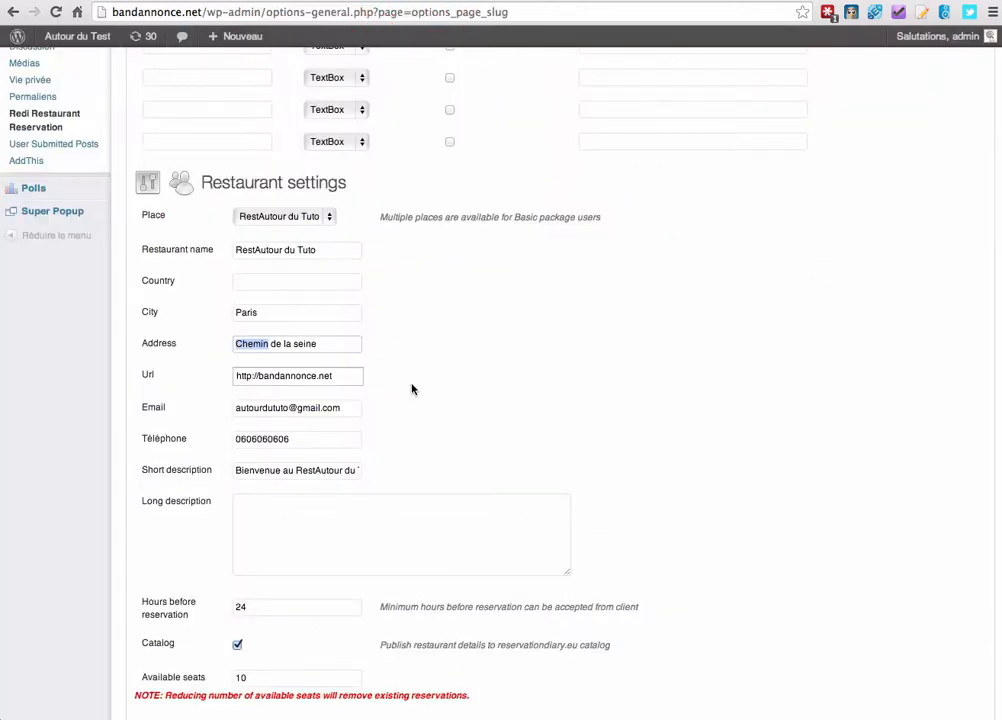
From the Basic package settings, open the upcoming reservations demo page in its new tab.
scroll(407, 397, up, 5)
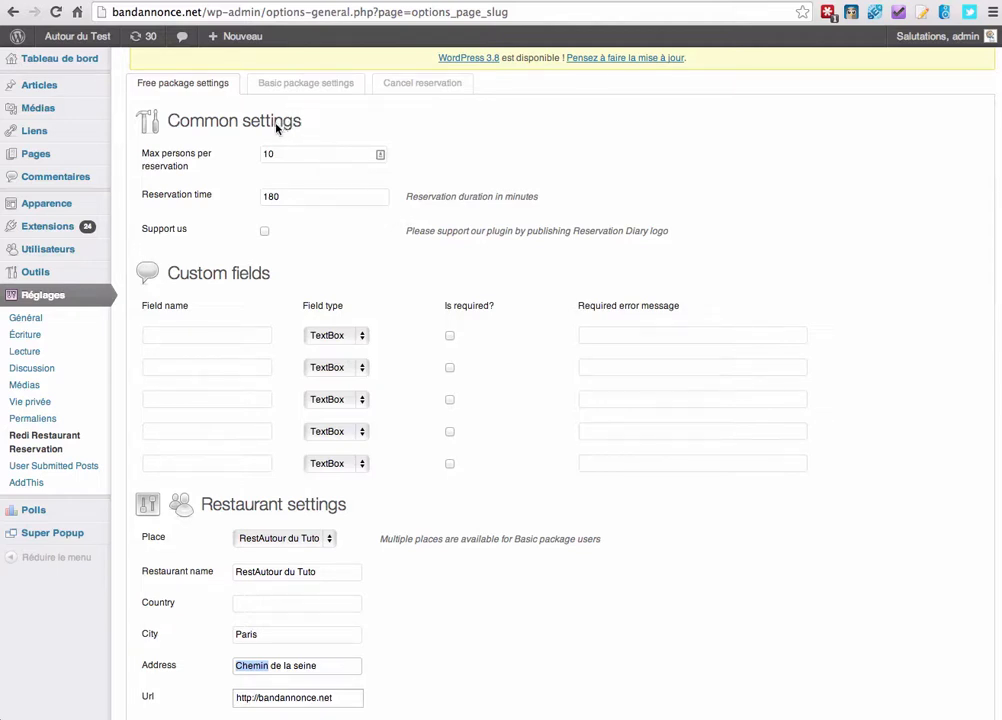
click(269, 87)
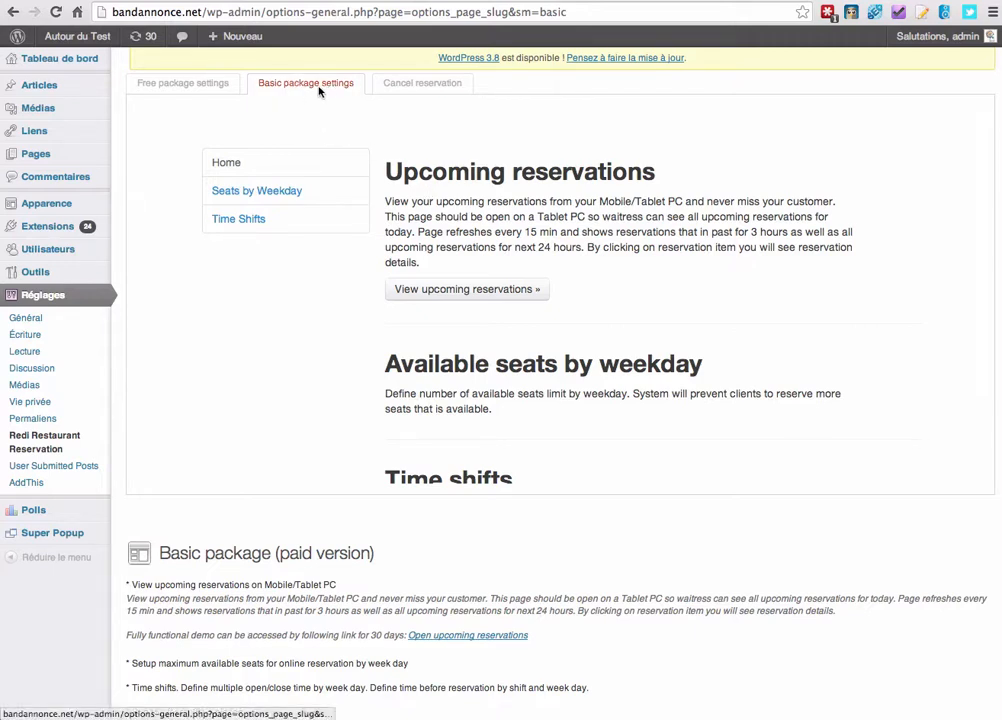
click(474, 292)
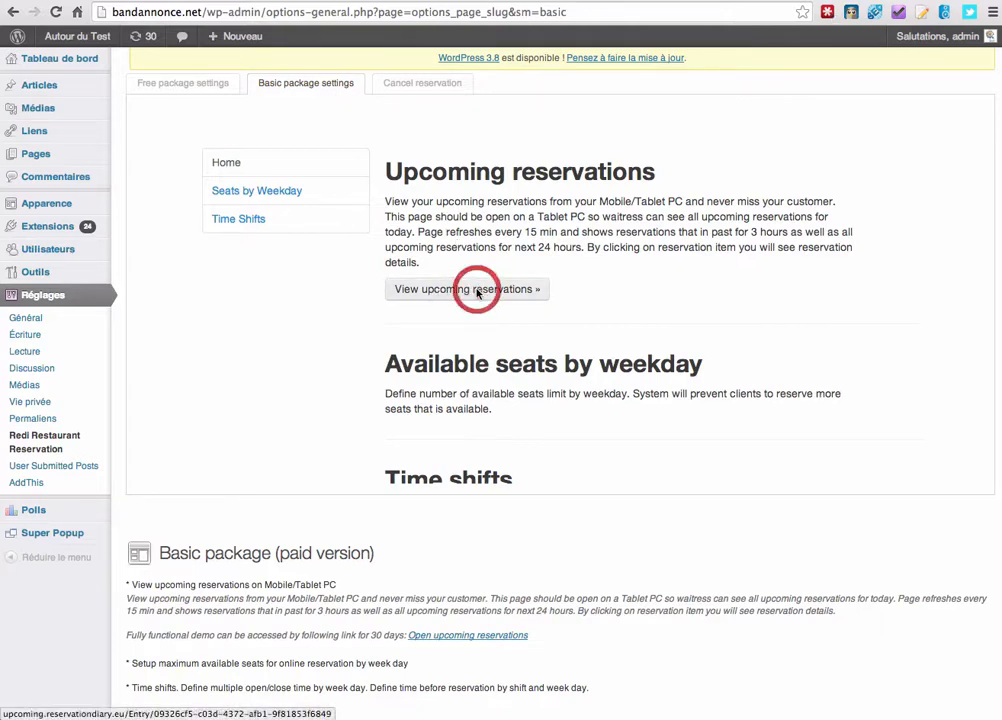
click(545, 0)
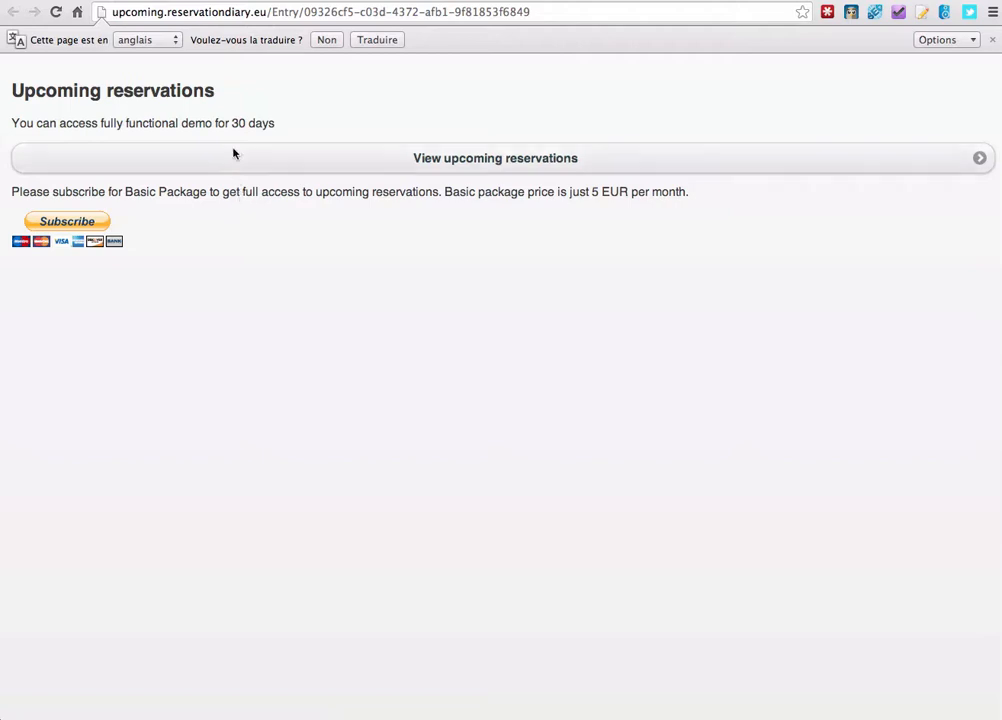
Note the 30-day demo mention and display the list of upcoming reservations.
drag(234, 123, 304, 125)
click(302, 123)
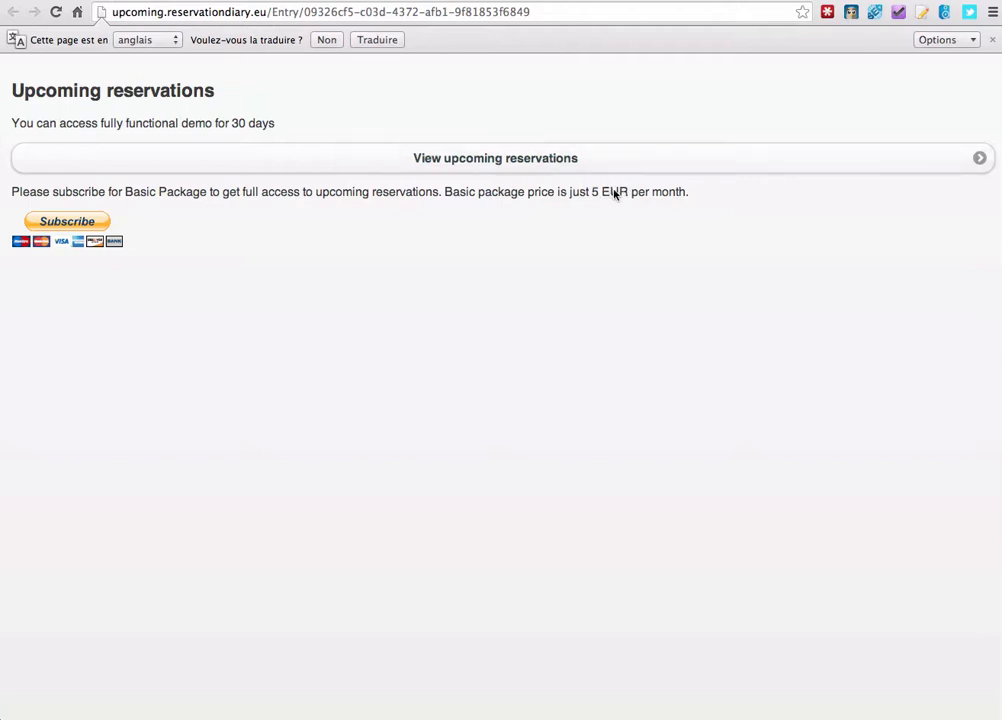
click(585, 162)
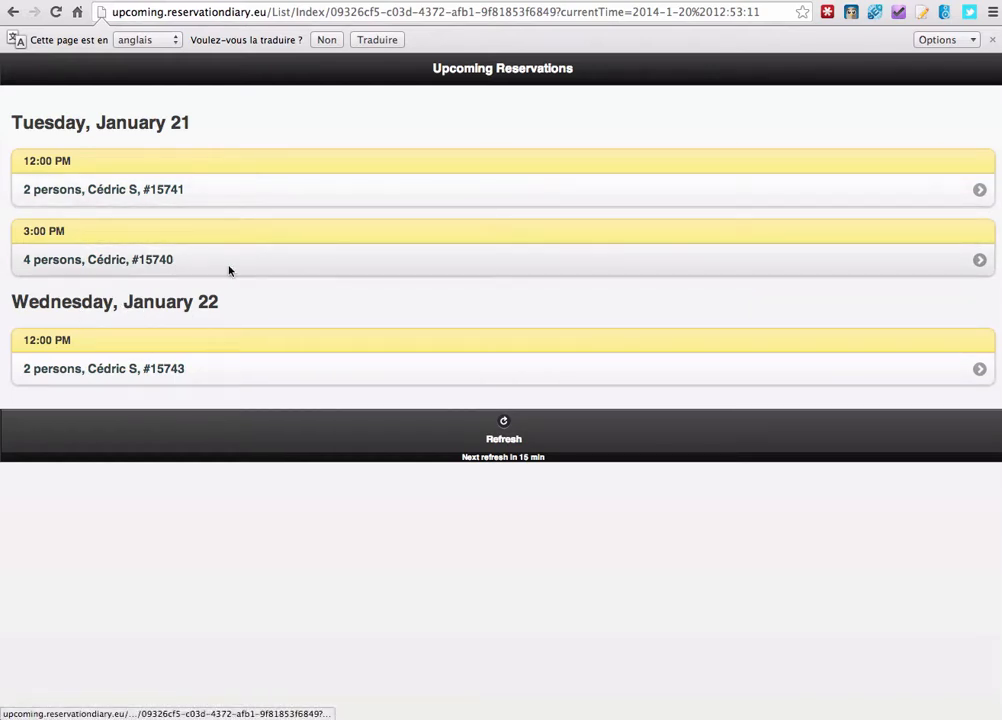
Inspect the January 22 booking for 2 with the flower-bouquet note, then return to WordPress.
click(244, 370)
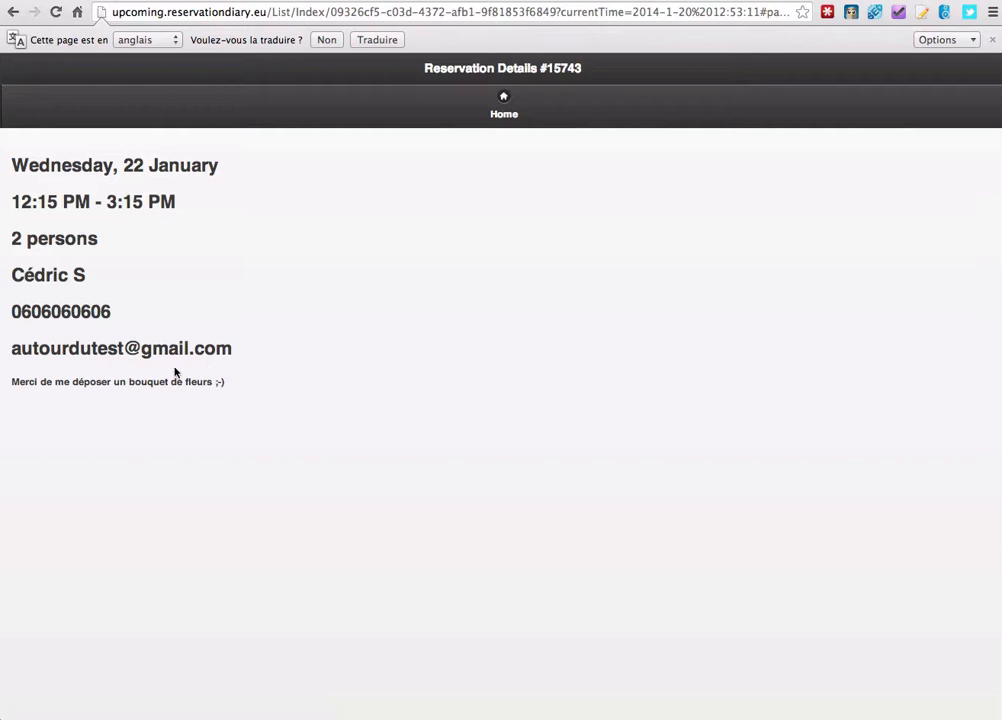
scroll(333, 234, left, 5)
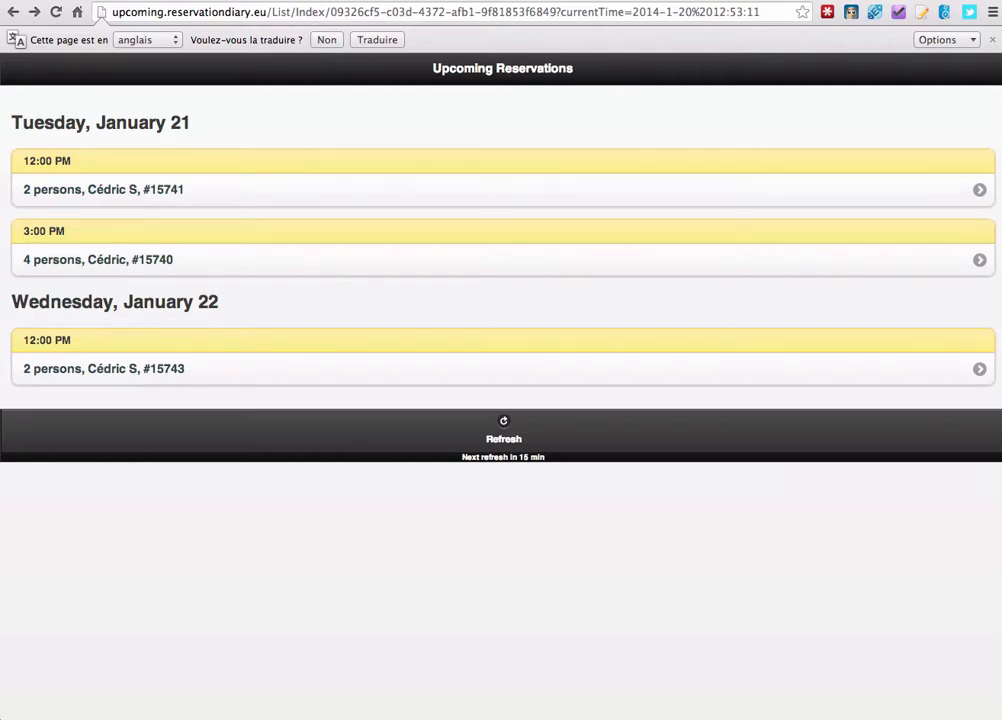
click(398, 2)
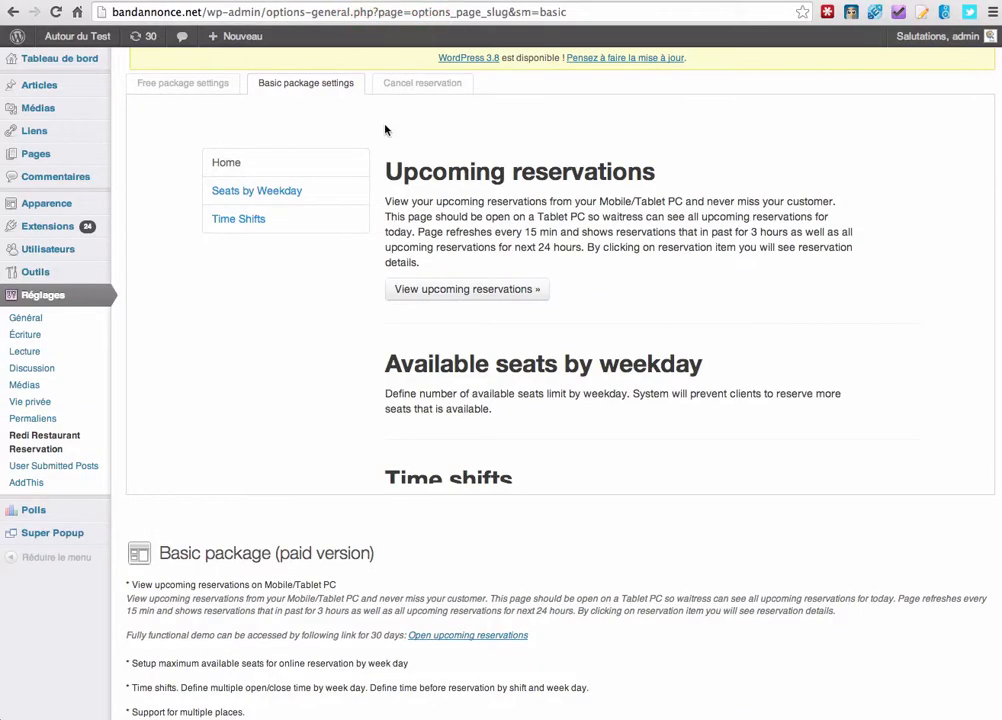
Review the Free package settings, then bring forward the Gmail confirmation for the 22/01/2014 booking.
click(204, 84)
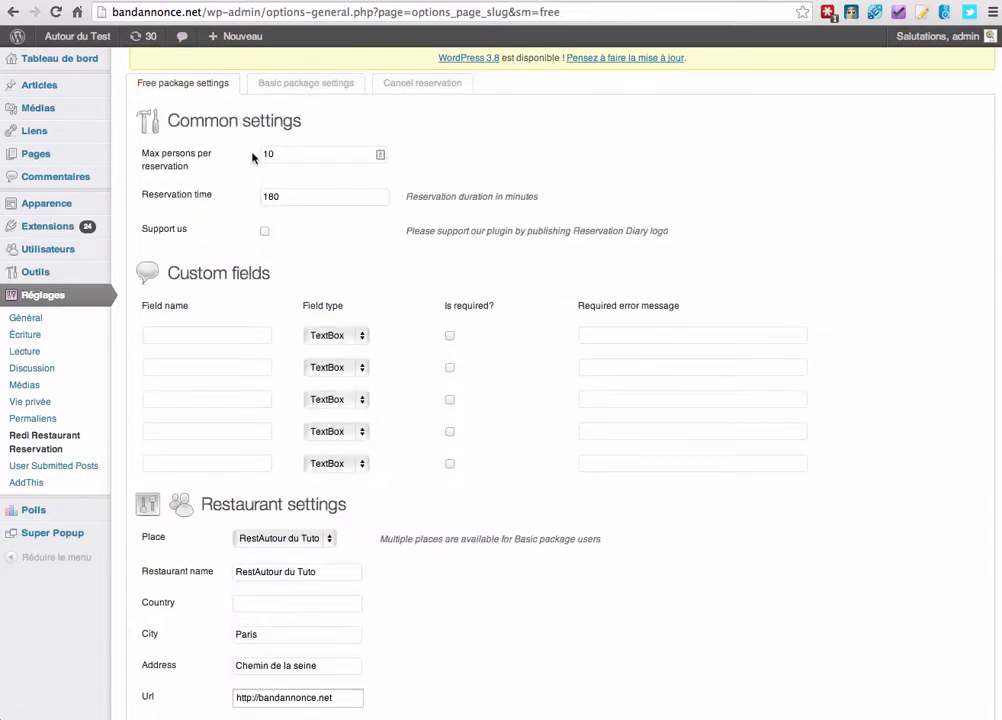
mouse_move(58, 156)
scroll(237, 177, down, 4)
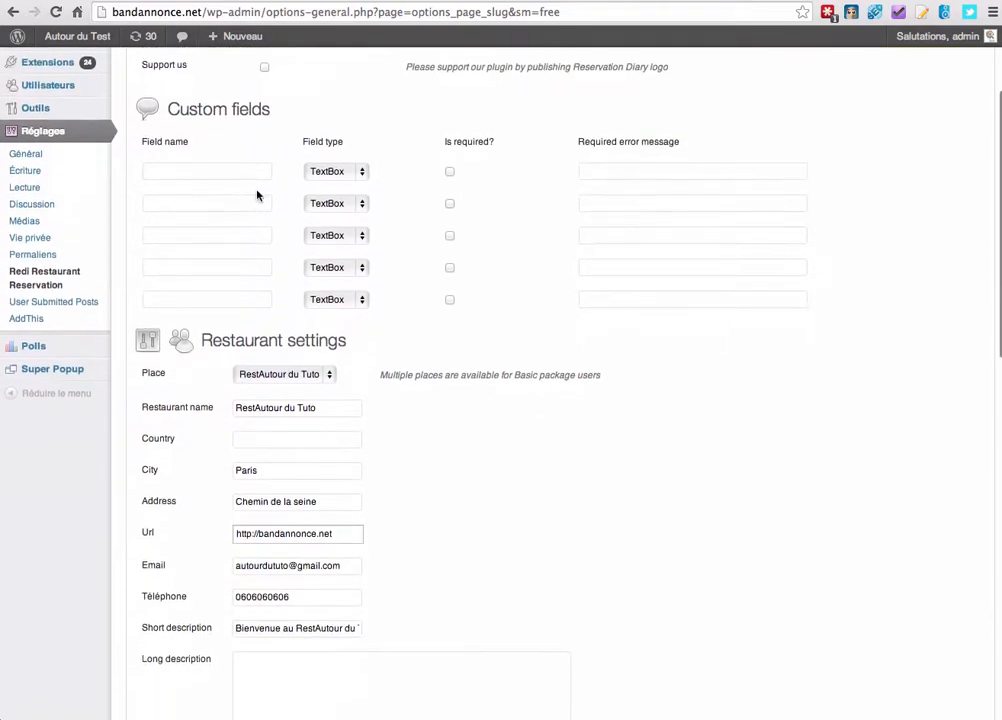
scroll(264, 342, down, 2)
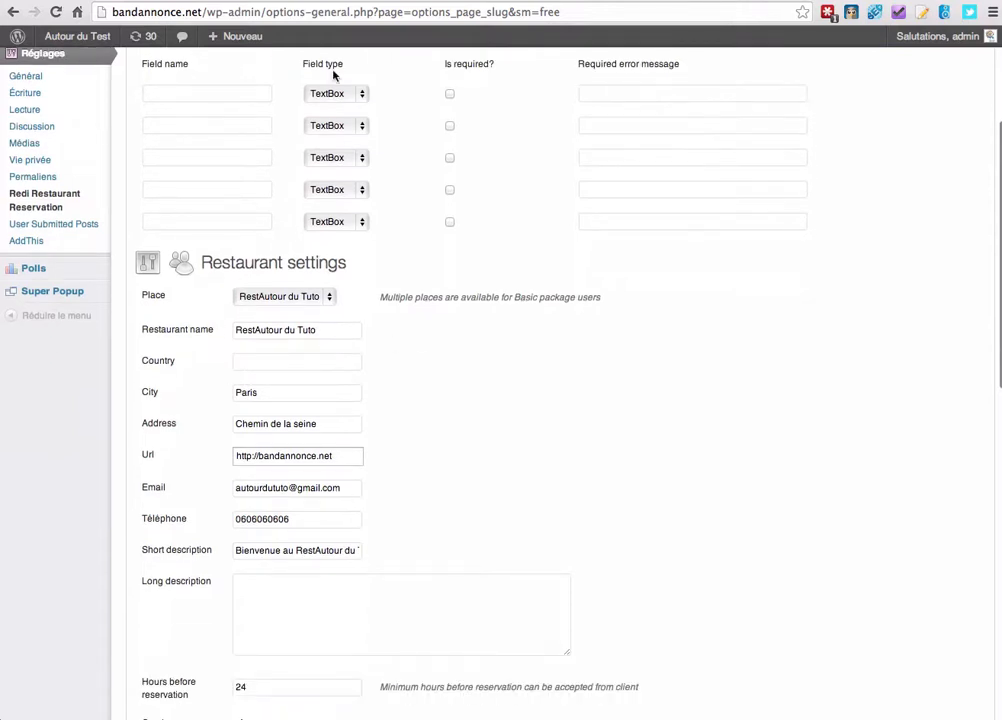
click(287, 2)
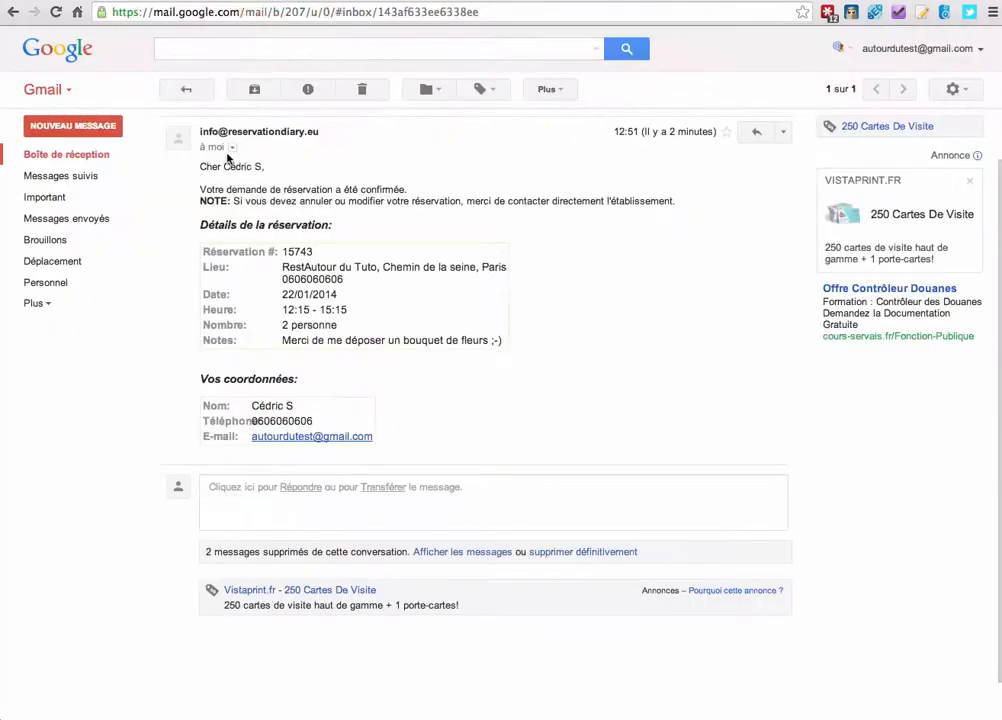